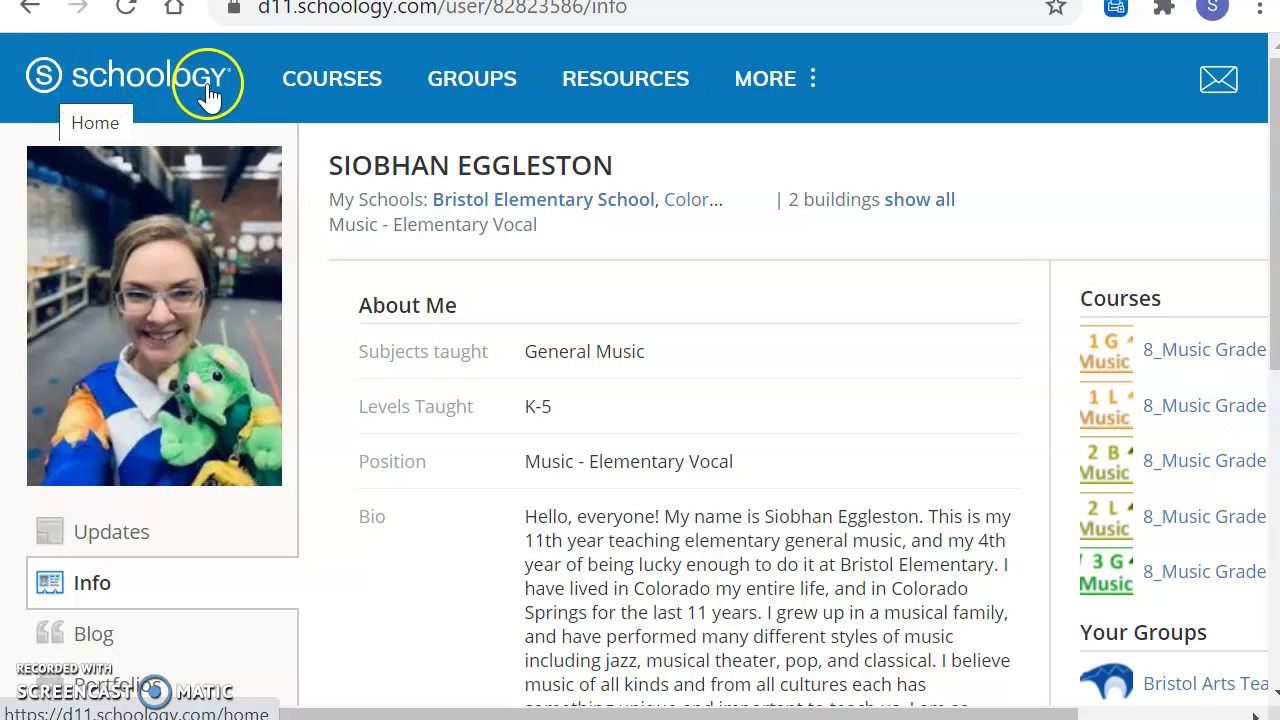
Step: From the home course dashboard, open the 2 B Music course and launch its MUSIC: Lesson 1 activity
{"action": "left_click", "coordinate": [42, 85]}
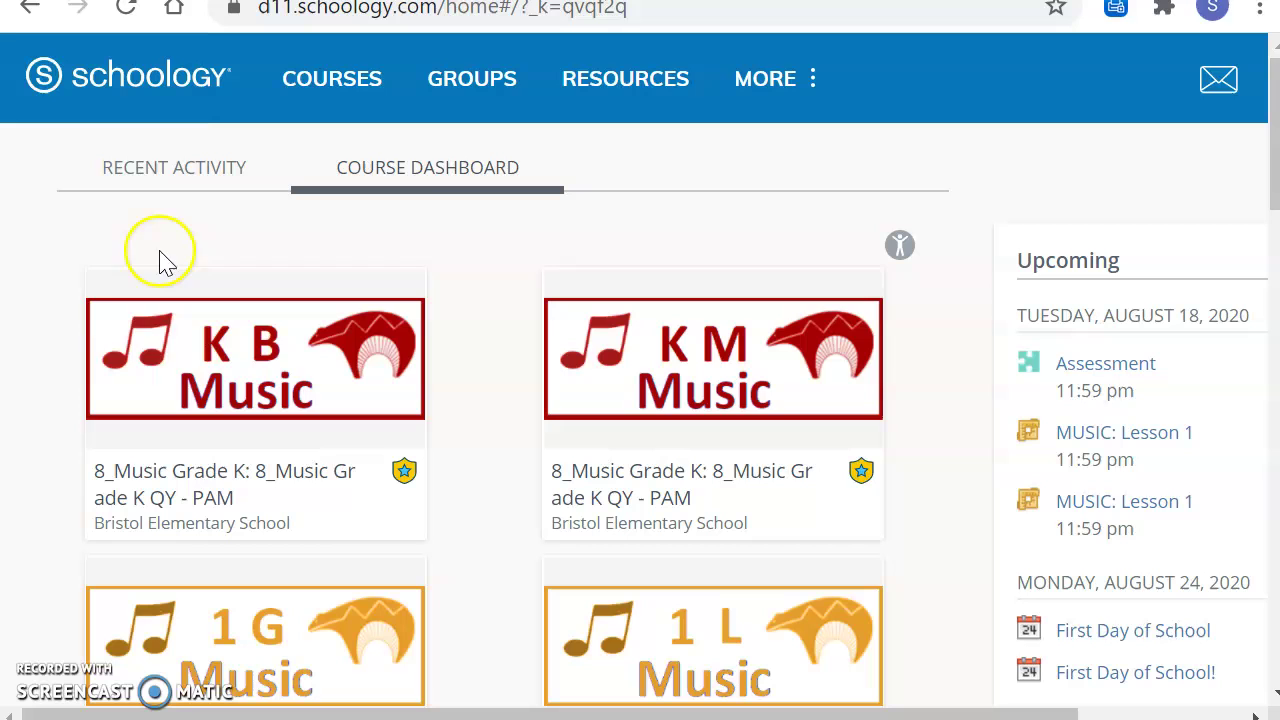
{"action": "mouse_move", "coordinate": [137, 400]}
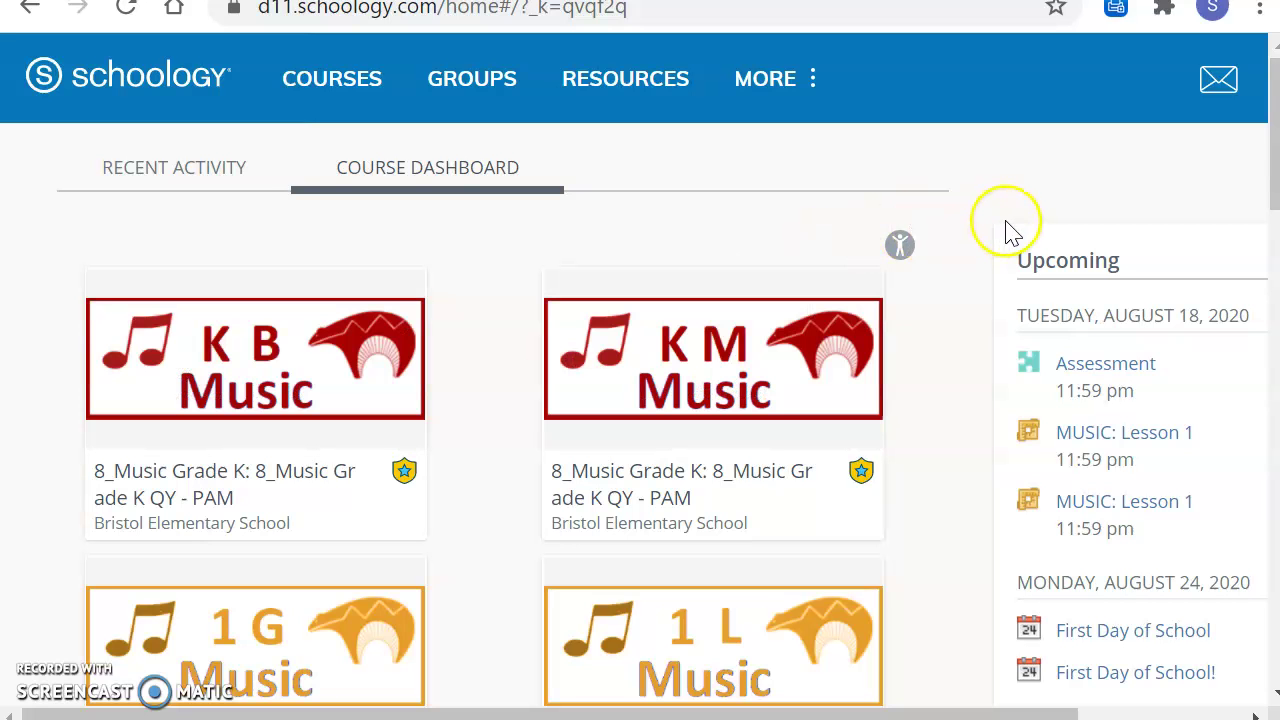
{"action": "left_click_drag", "start_coordinate": [1270, 165], "coordinate": [1228, 282]}
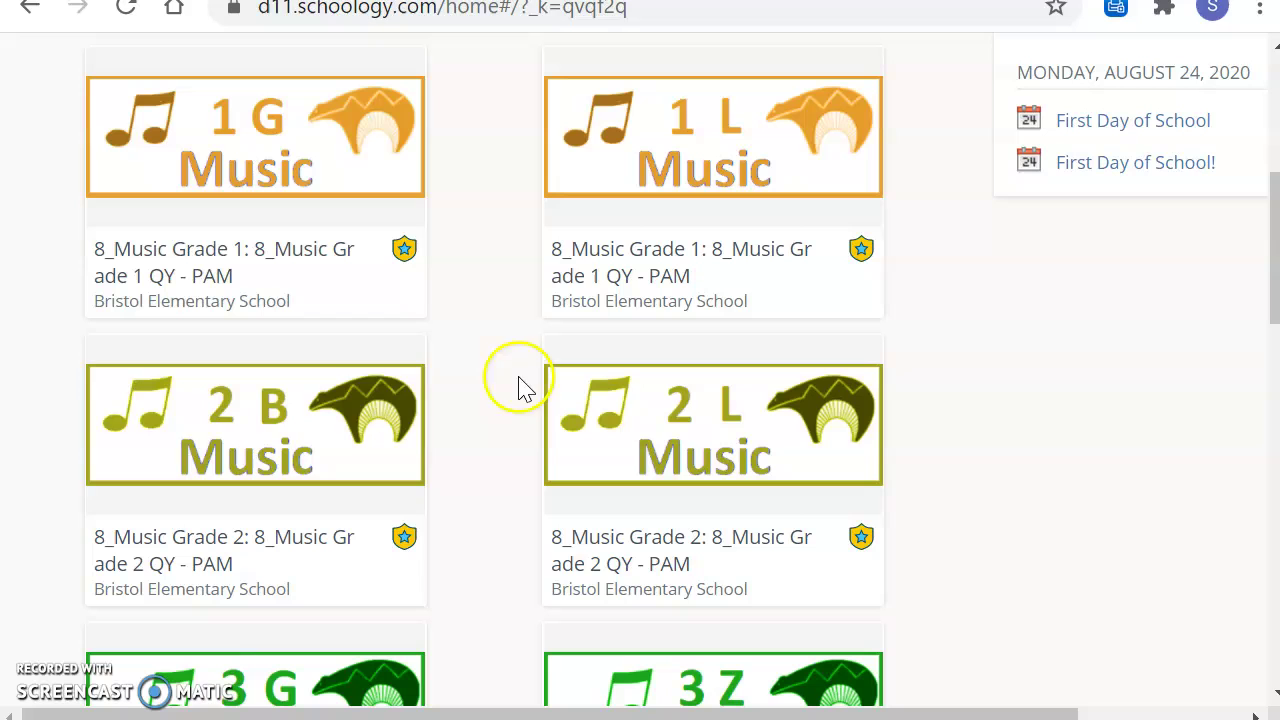
{"action": "left_click", "coordinate": [313, 422]}
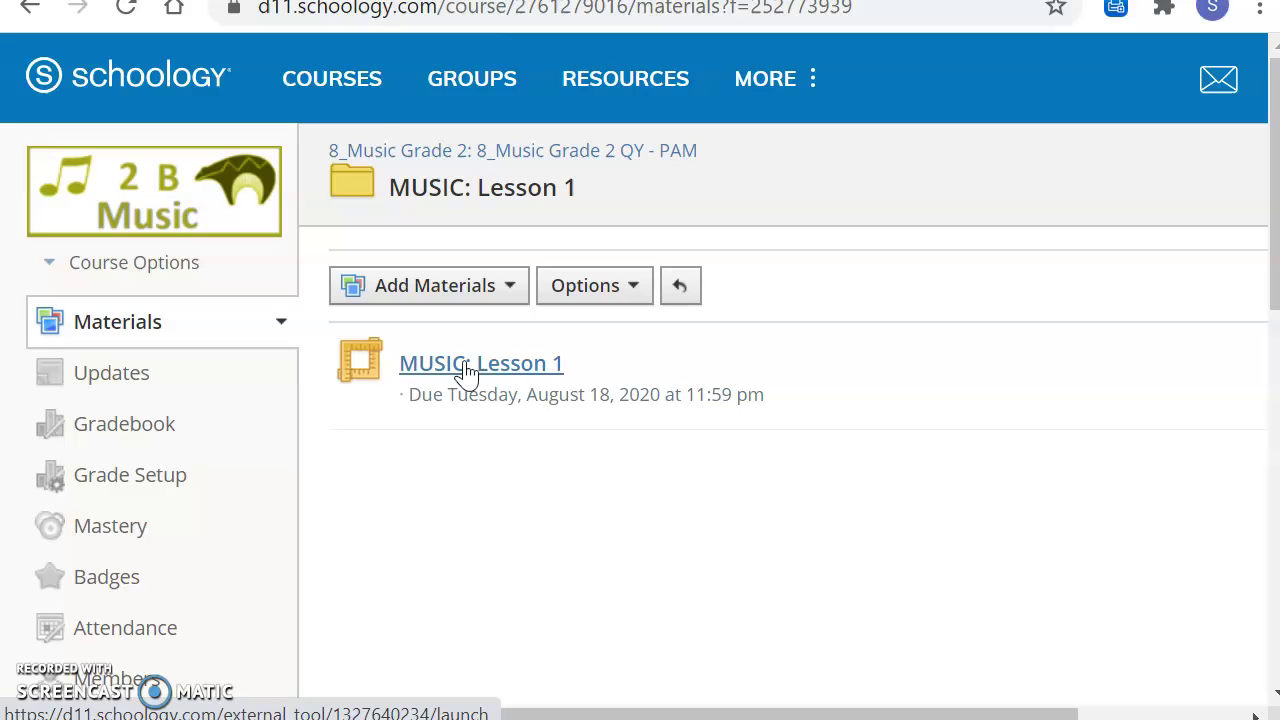
{"action": "left_click", "coordinate": [466, 364]}
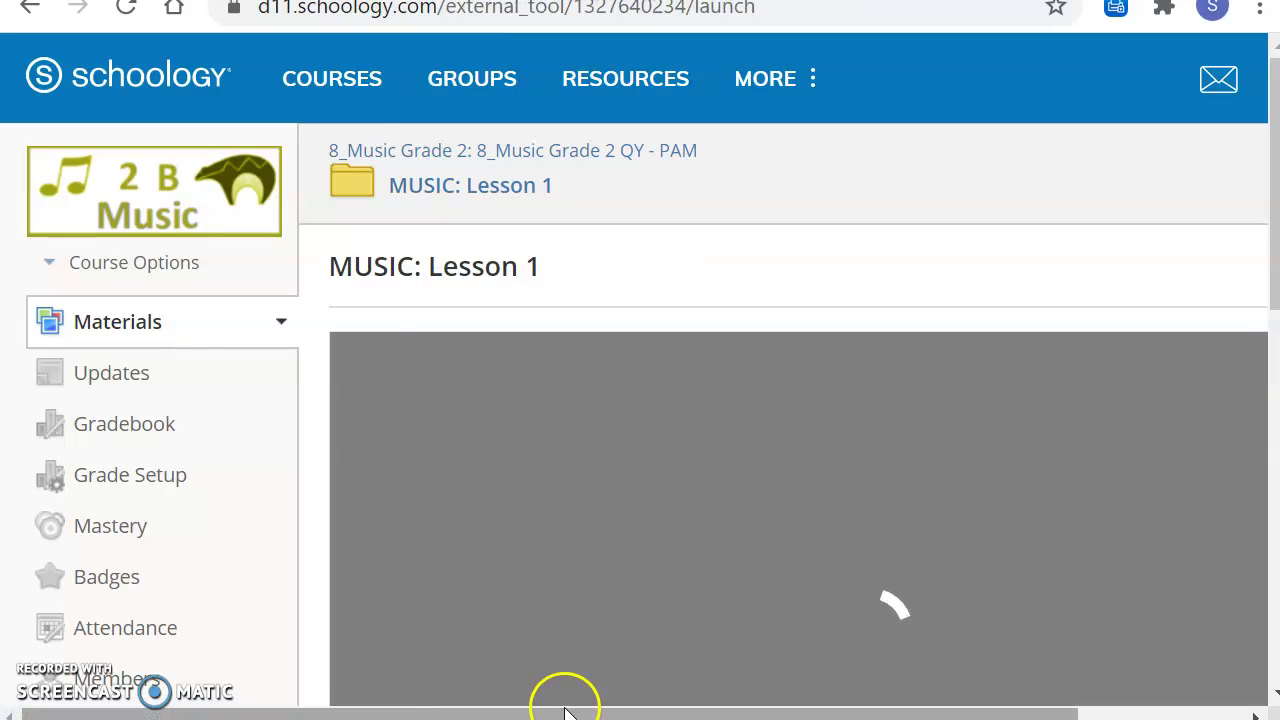
Step: Replace the prefilled name on the lesson's welcome form with the teacher's short name
{"action": "left_click_drag", "start_coordinate": [565, 712], "coordinate": [721, 713]}
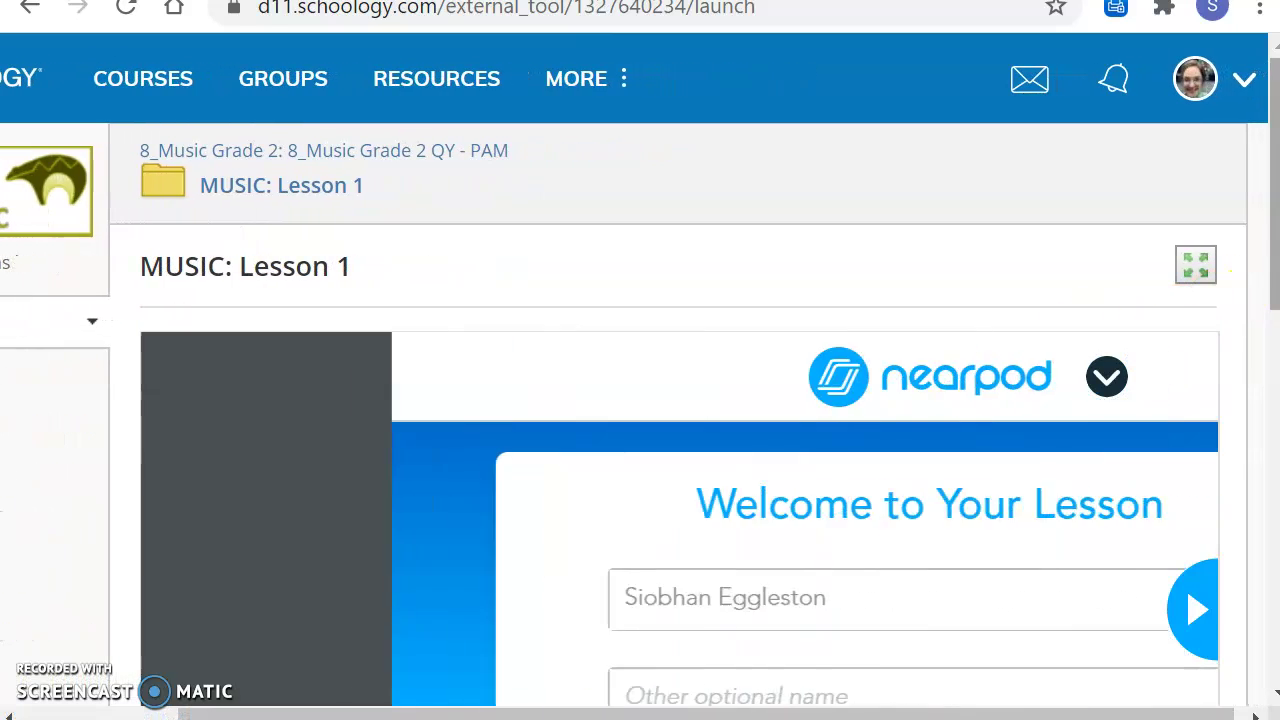
{"action": "left_click_drag", "start_coordinate": [1268, 295], "coordinate": [1270, 378]}
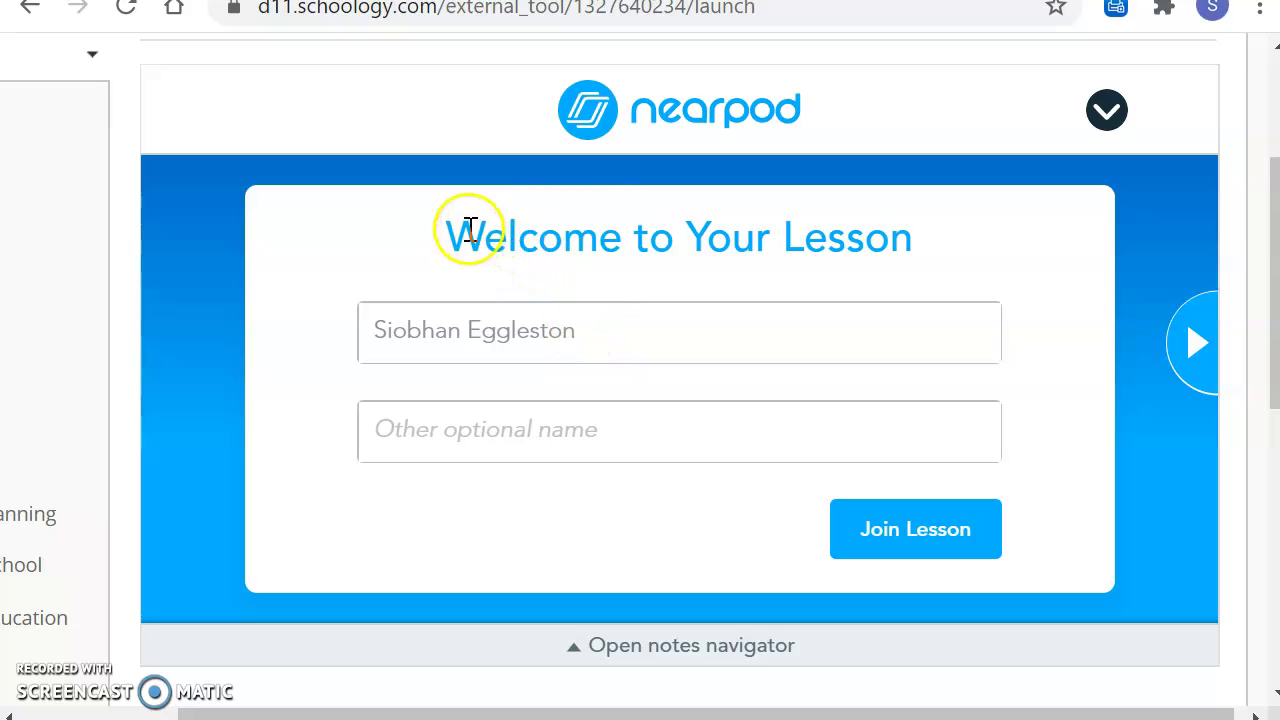
{"action": "left_click_drag", "start_coordinate": [636, 326], "coordinate": [288, 335]}
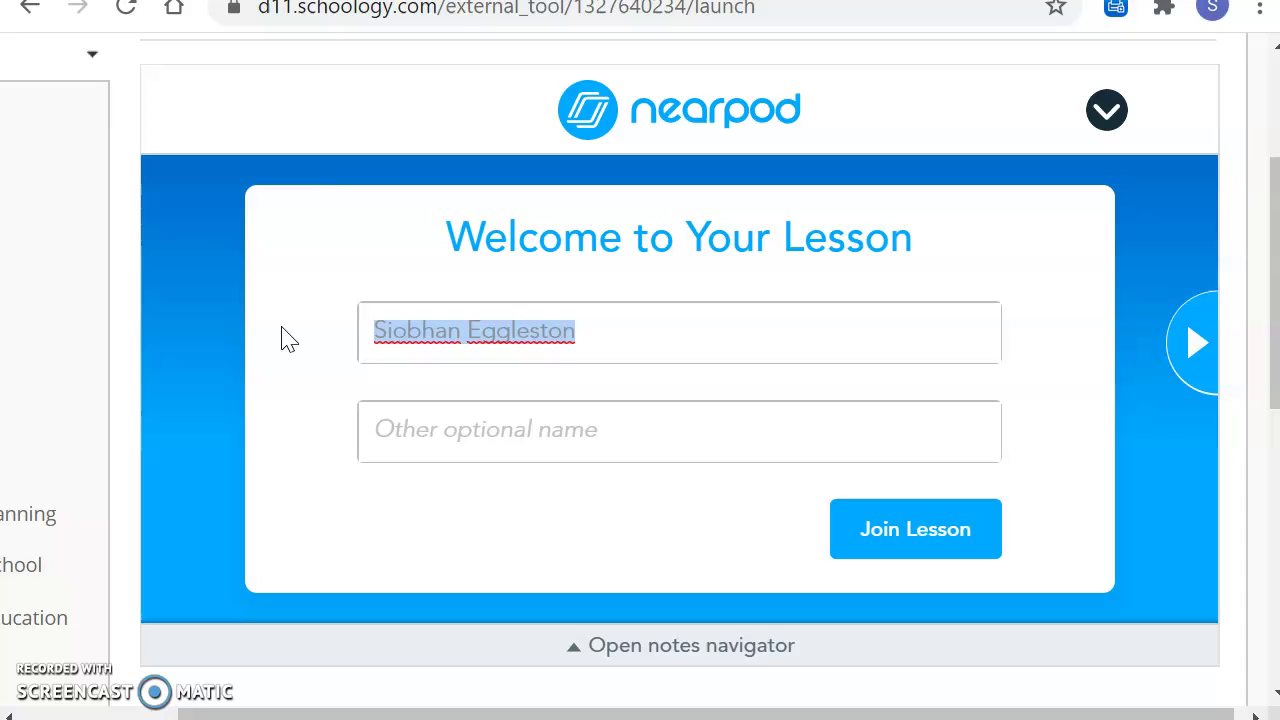
{"action": "type", "text": "Mrs"}
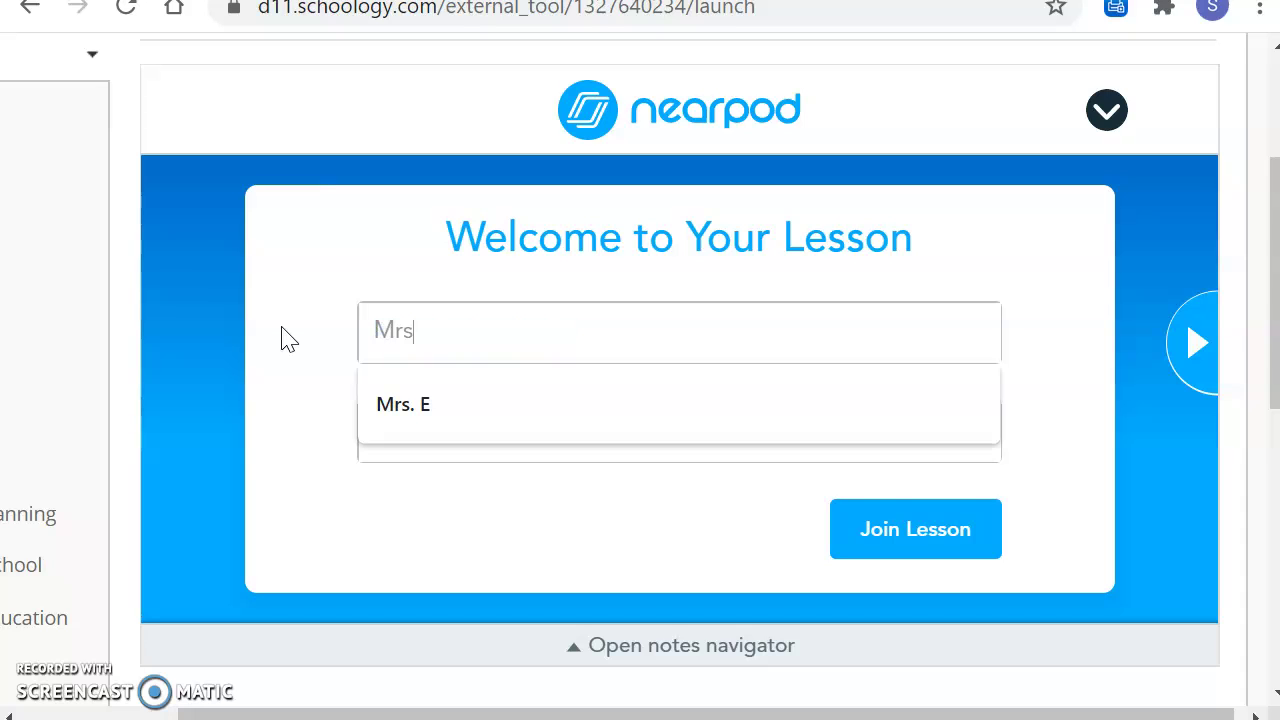
{"action": "type", "text": ". E"}
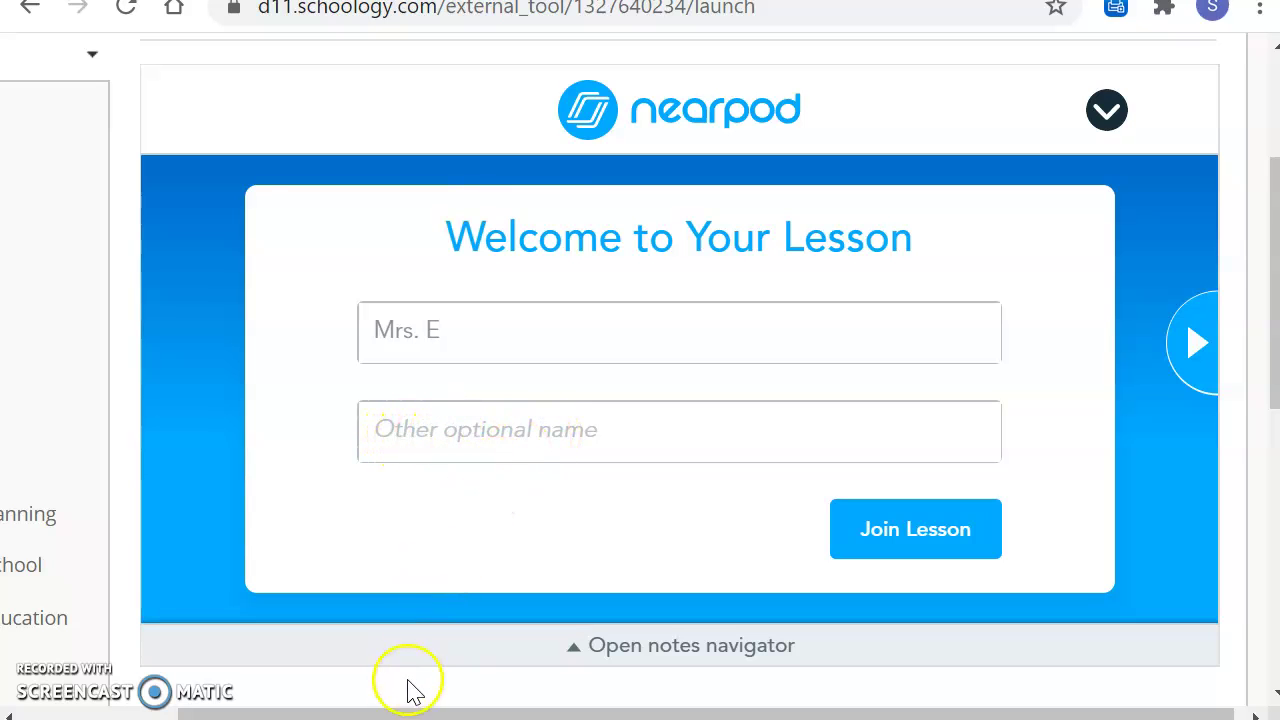
Step: Enter 2B as the other optional name on the welcome form and join the lesson
{"action": "left_click_drag", "start_coordinate": [400, 715], "coordinate": [244, 715]}
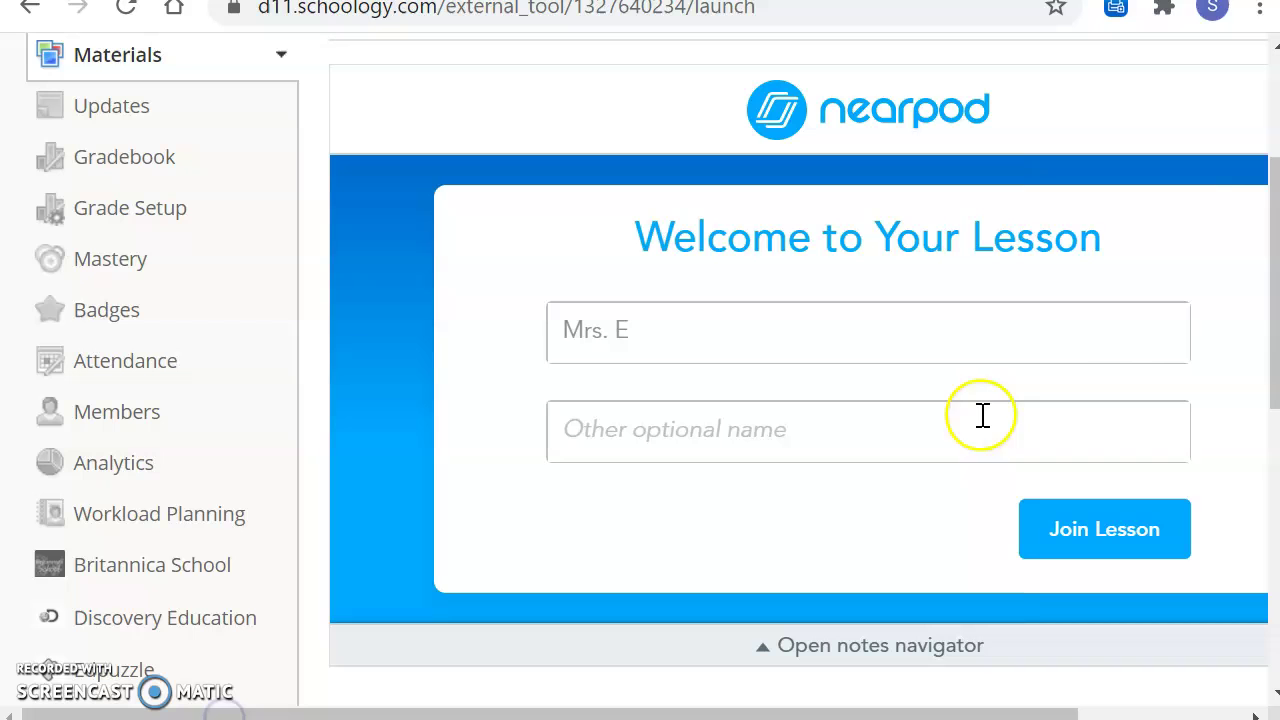
{"action": "scroll", "coordinate": [1262, 368], "scroll_direction": "up", "scroll_amount": 3}
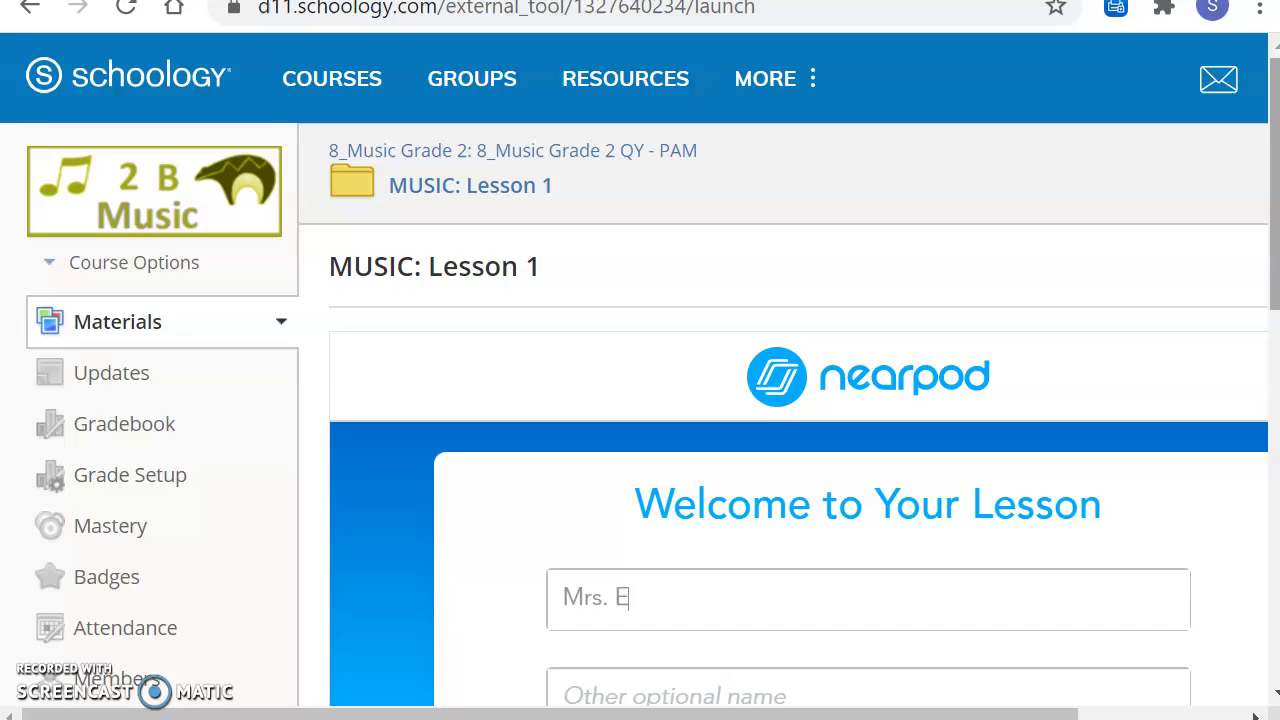
{"action": "left_click_drag", "start_coordinate": [1275, 150], "coordinate": [1275, 239]}
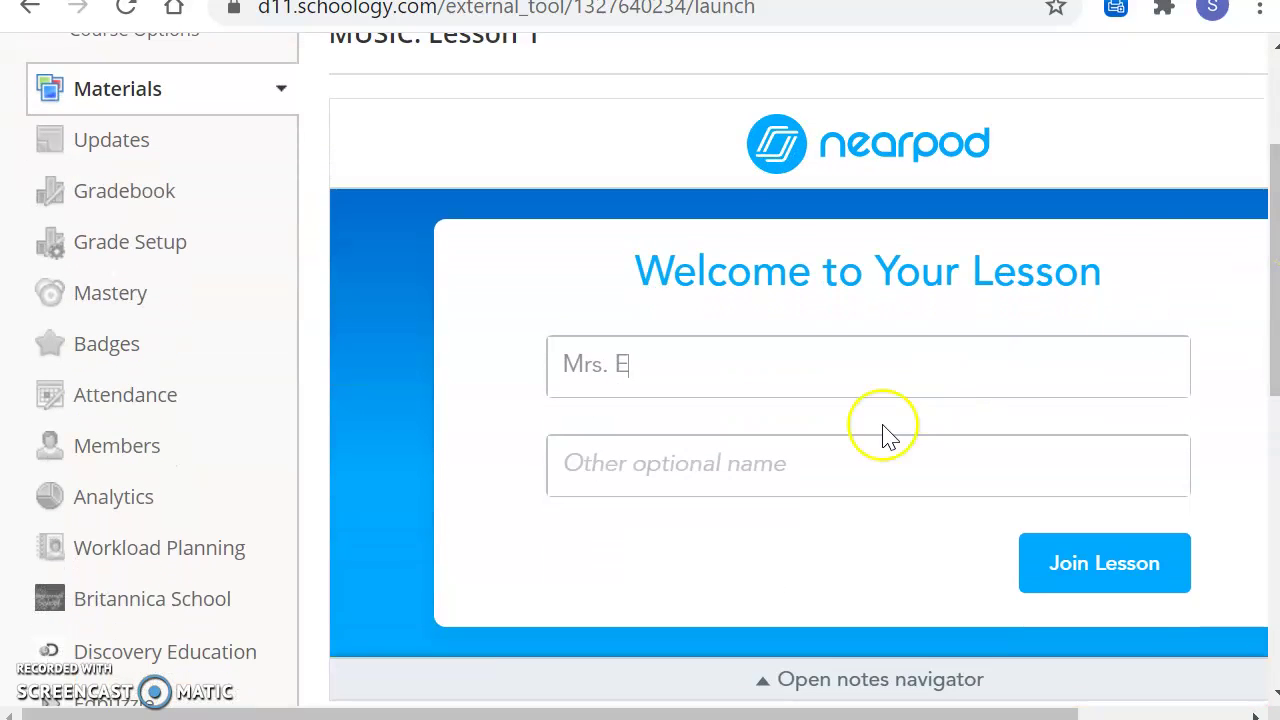
{"action": "left_click", "coordinate": [850, 474]}
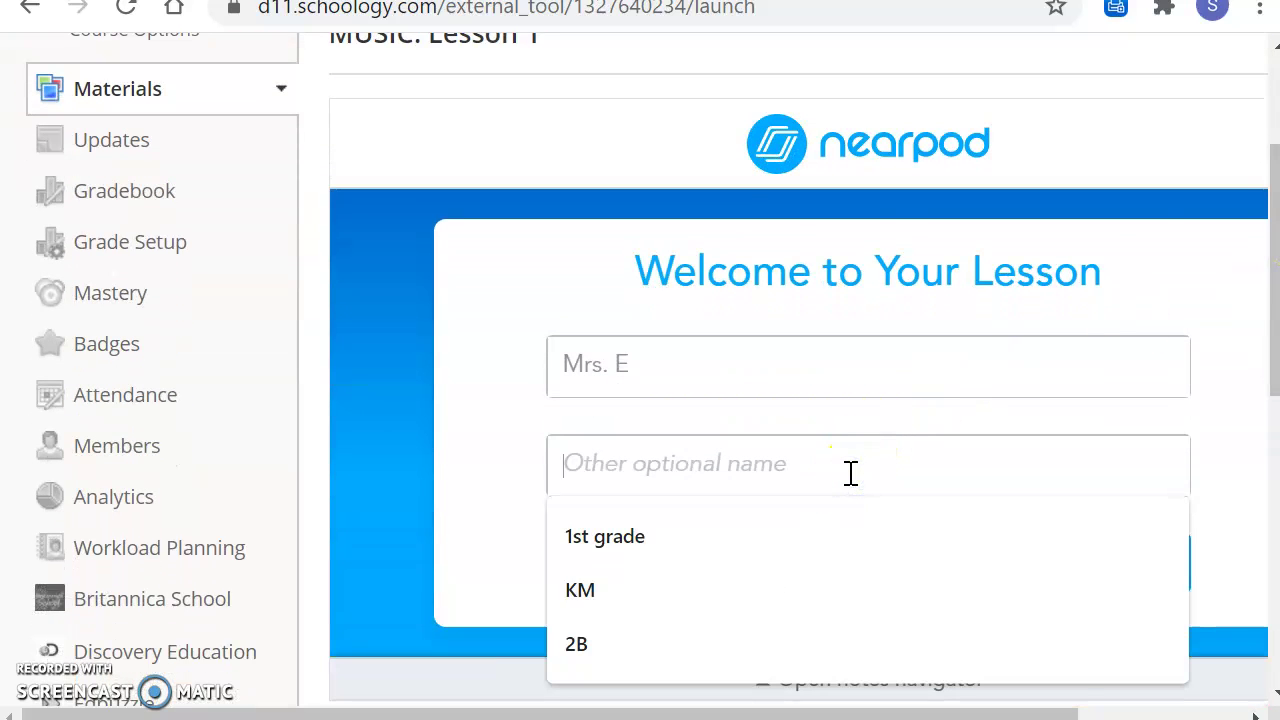
{"action": "left_click", "coordinate": [662, 644]}
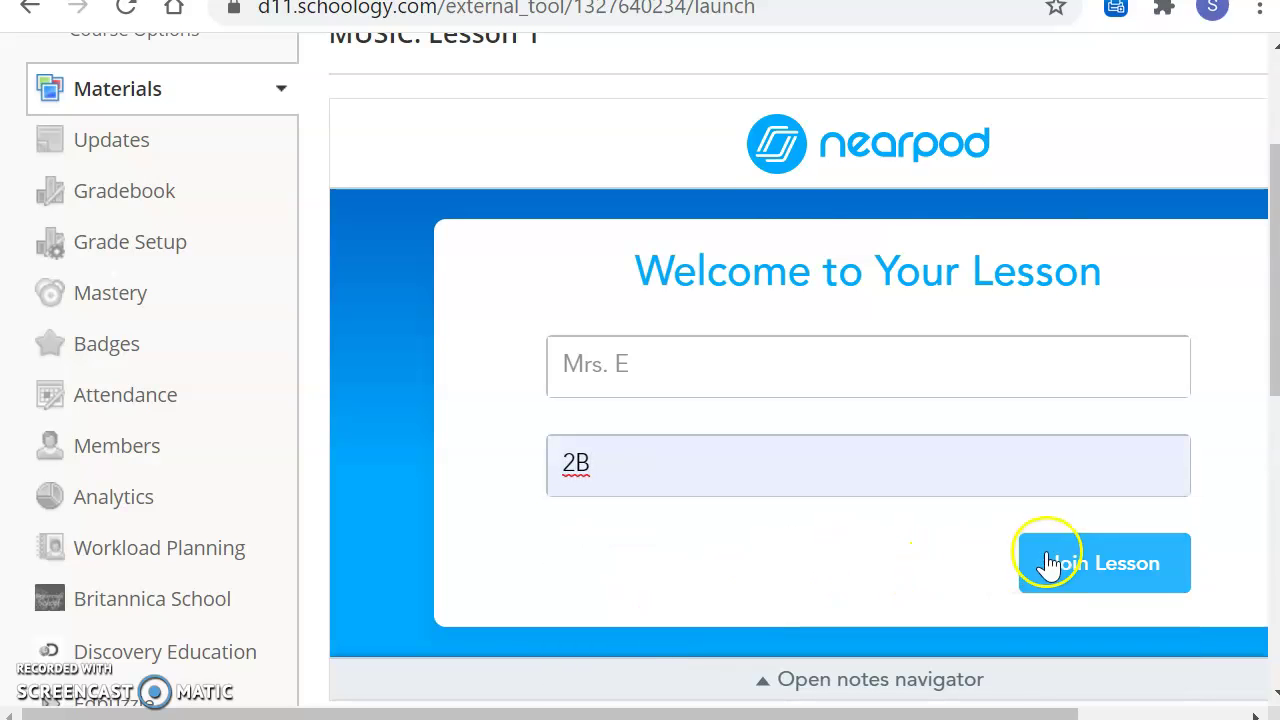
{"action": "left_click_drag", "start_coordinate": [910, 712], "coordinate": [1078, 695]}
{"action": "left_click", "coordinate": [930, 569]}
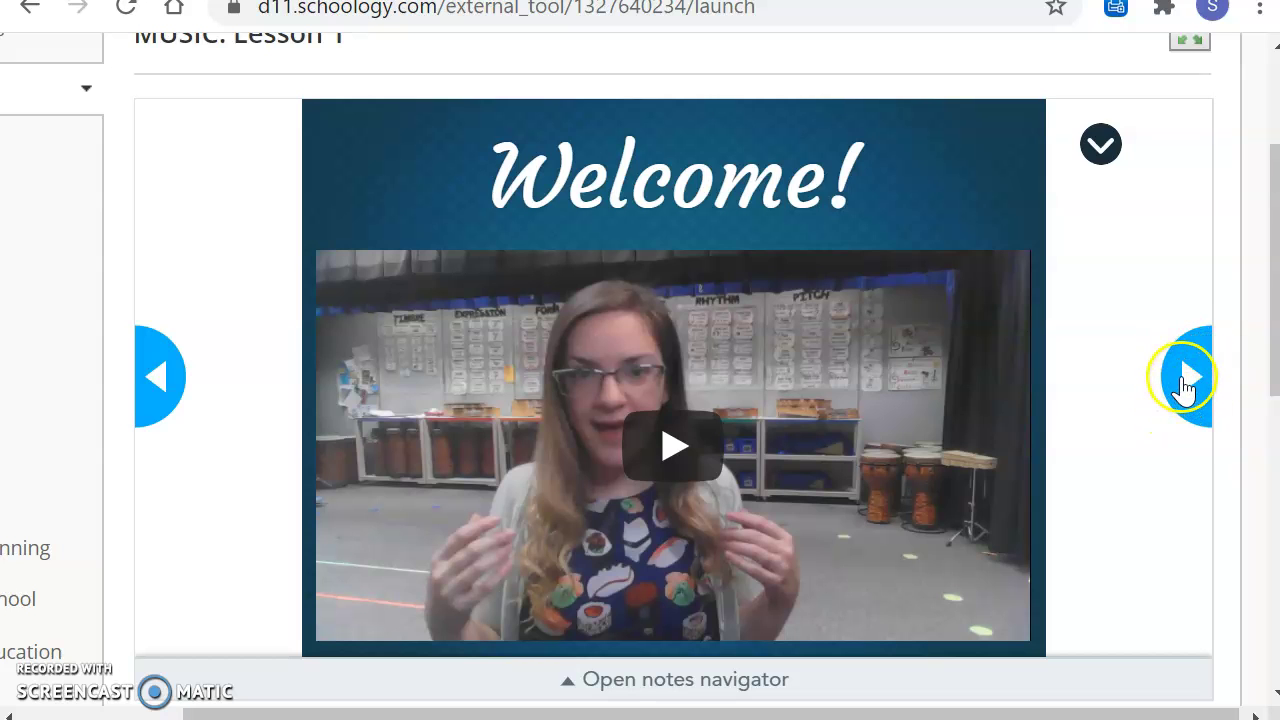
Step: Advance past the Welcome and Walk Through slides to the favorite-things question and play part of its audio prompt
{"action": "left_click", "coordinate": [1183, 382]}
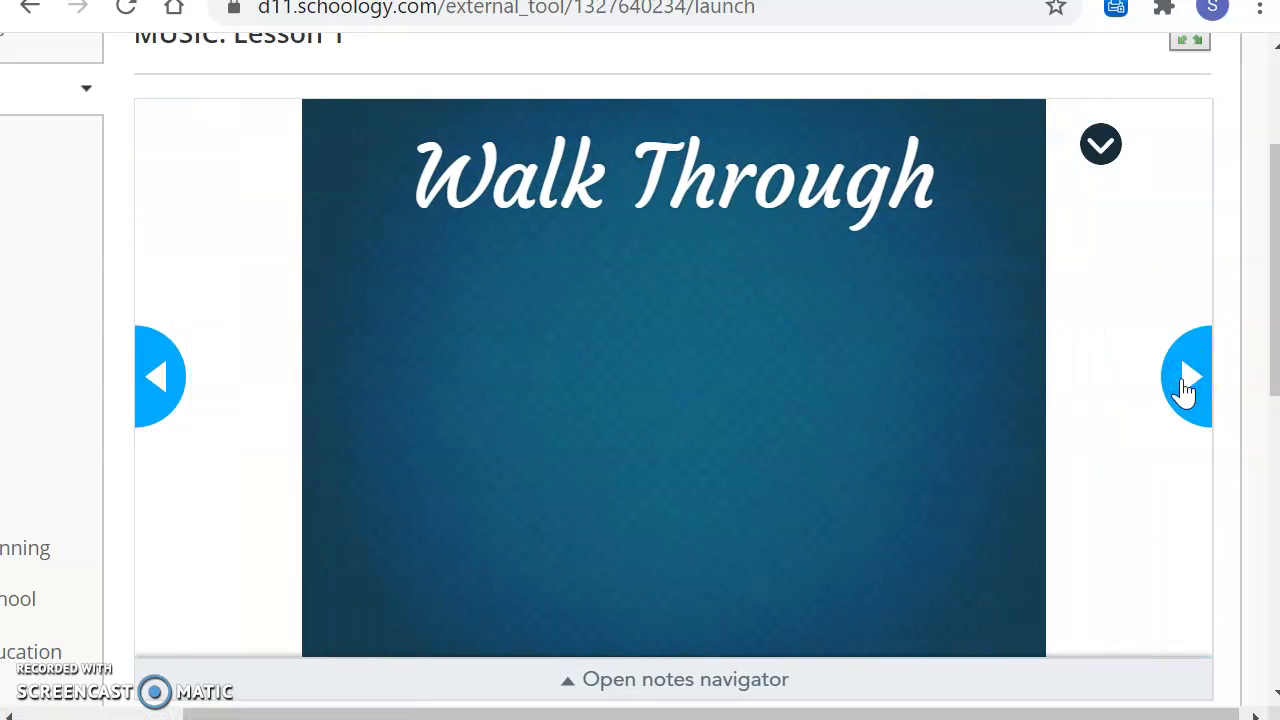
{"action": "left_click", "coordinate": [1191, 370]}
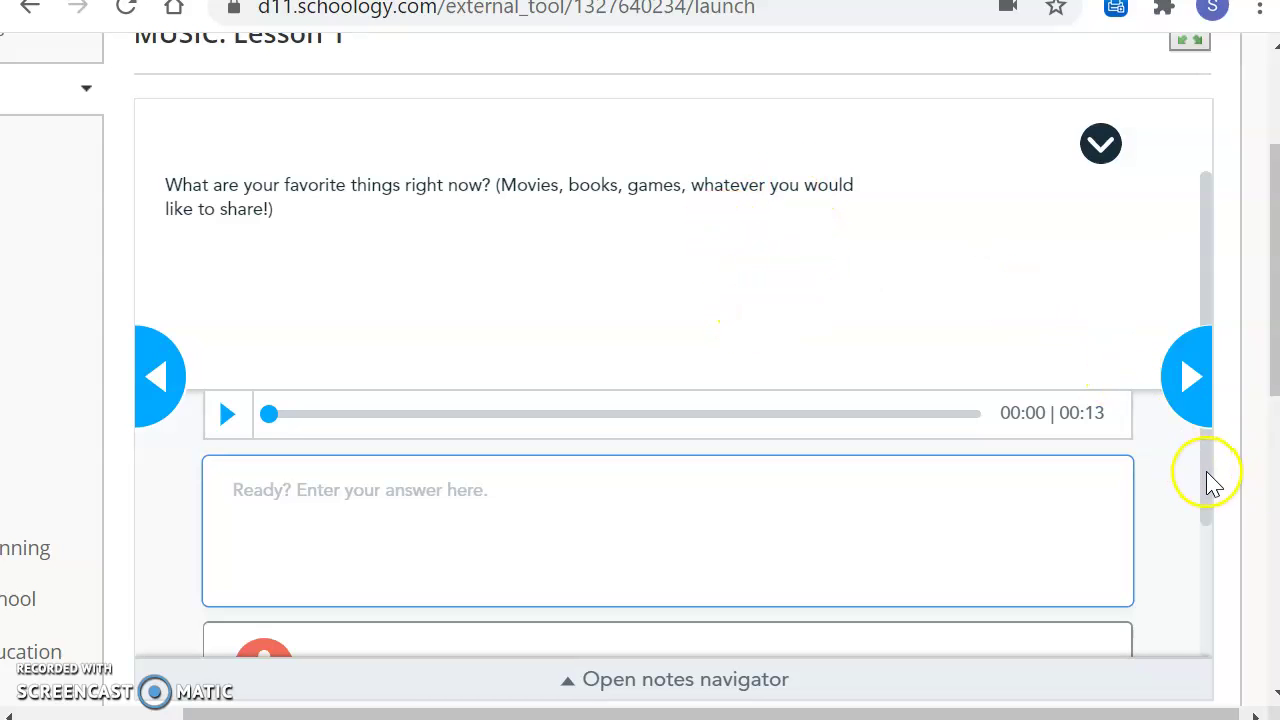
{"action": "mouse_move", "coordinate": [1210, 480]}
{"action": "left_mouse_down"}
{"action": "mouse_move", "coordinate": [1200, 514]}
{"action": "mouse_move", "coordinate": [1192, 480]}
{"action": "left_mouse_up"}
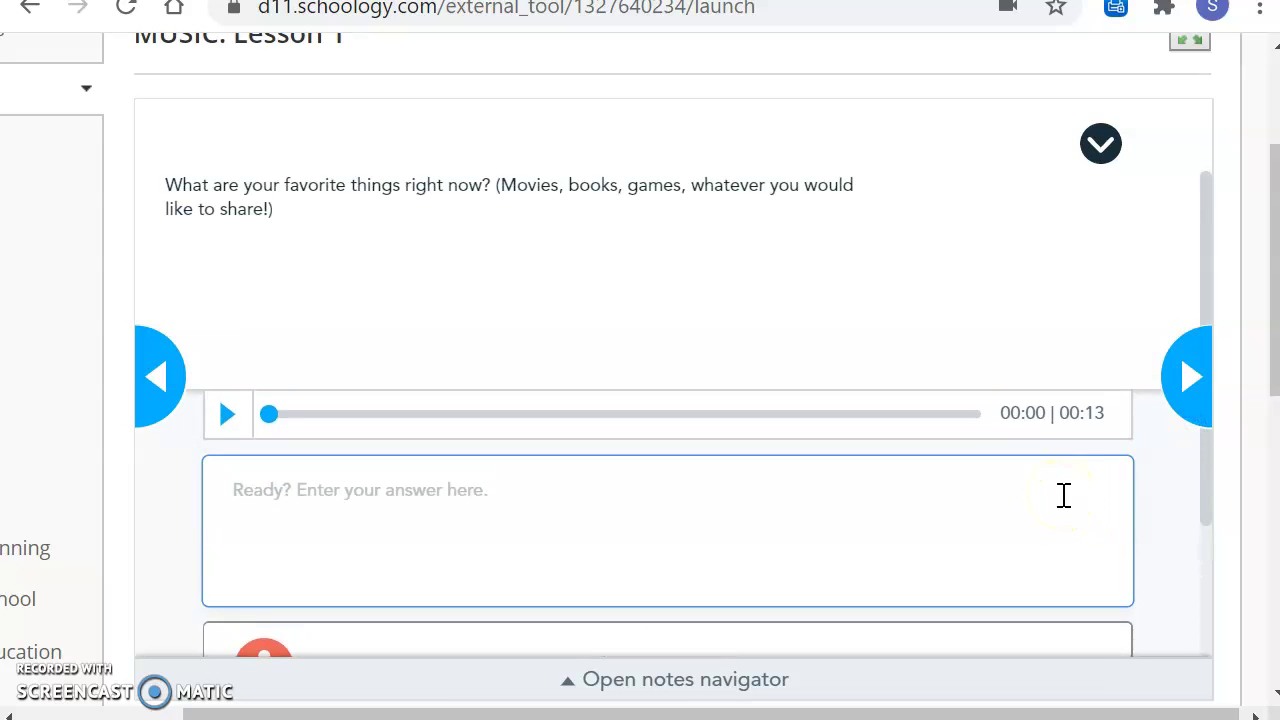
{"action": "left_click", "coordinate": [1216, 470]}
{"action": "left_click", "coordinate": [227, 416]}
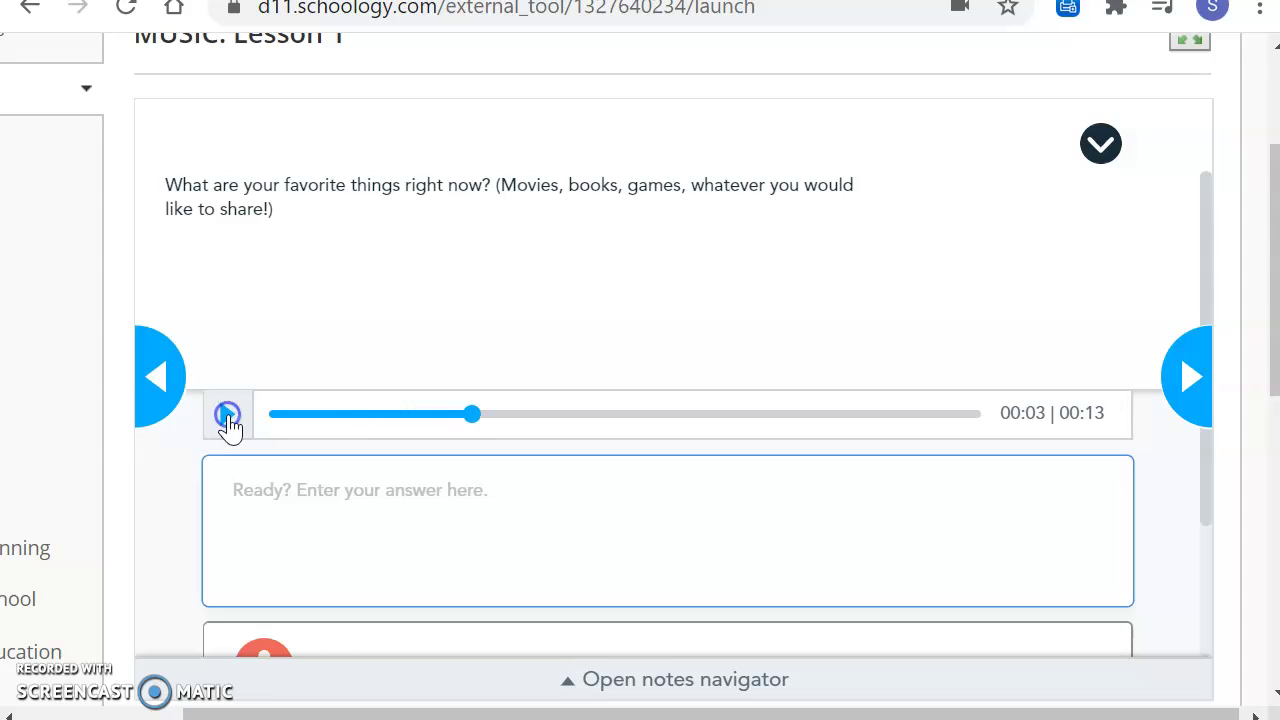
{"action": "left_click", "coordinate": [227, 416]}
Step: Write "Star wars" as the text answer to the favorite-things question
{"action": "left_click", "coordinate": [318, 500]}
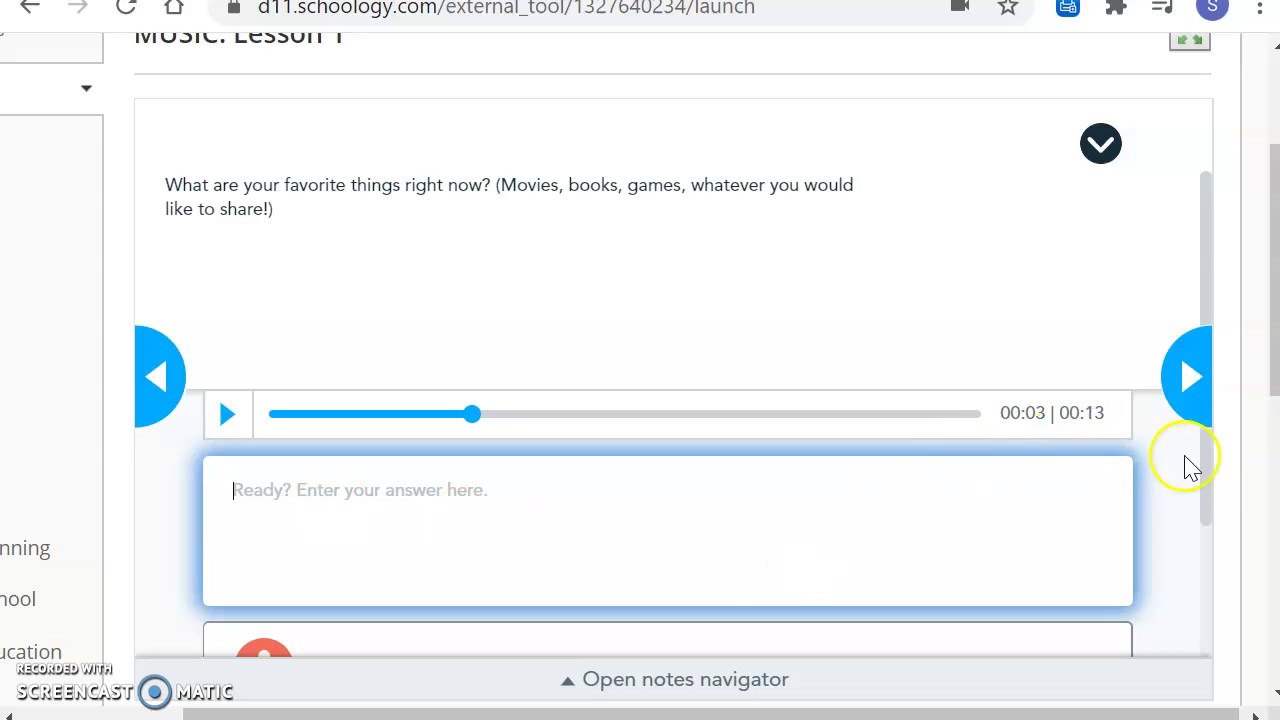
{"action": "left_click_drag", "start_coordinate": [1207, 472], "coordinate": [1200, 594]}
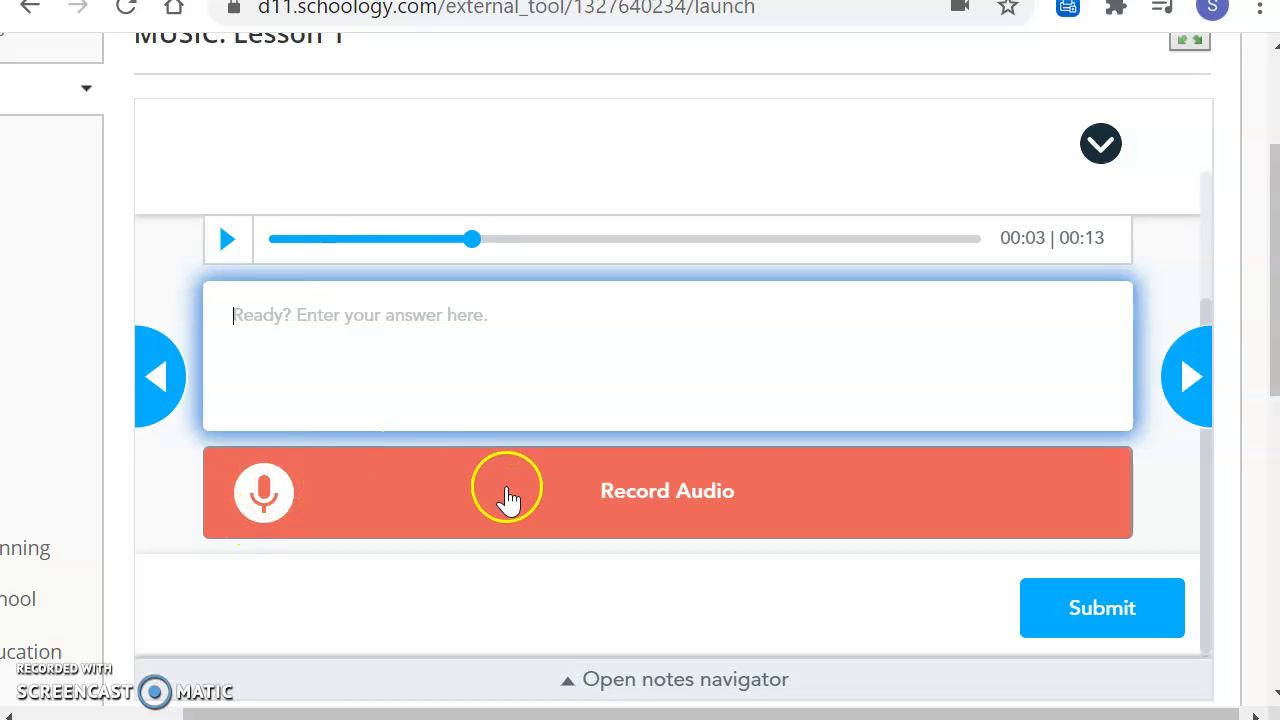
{"action": "type", "text": "a"}
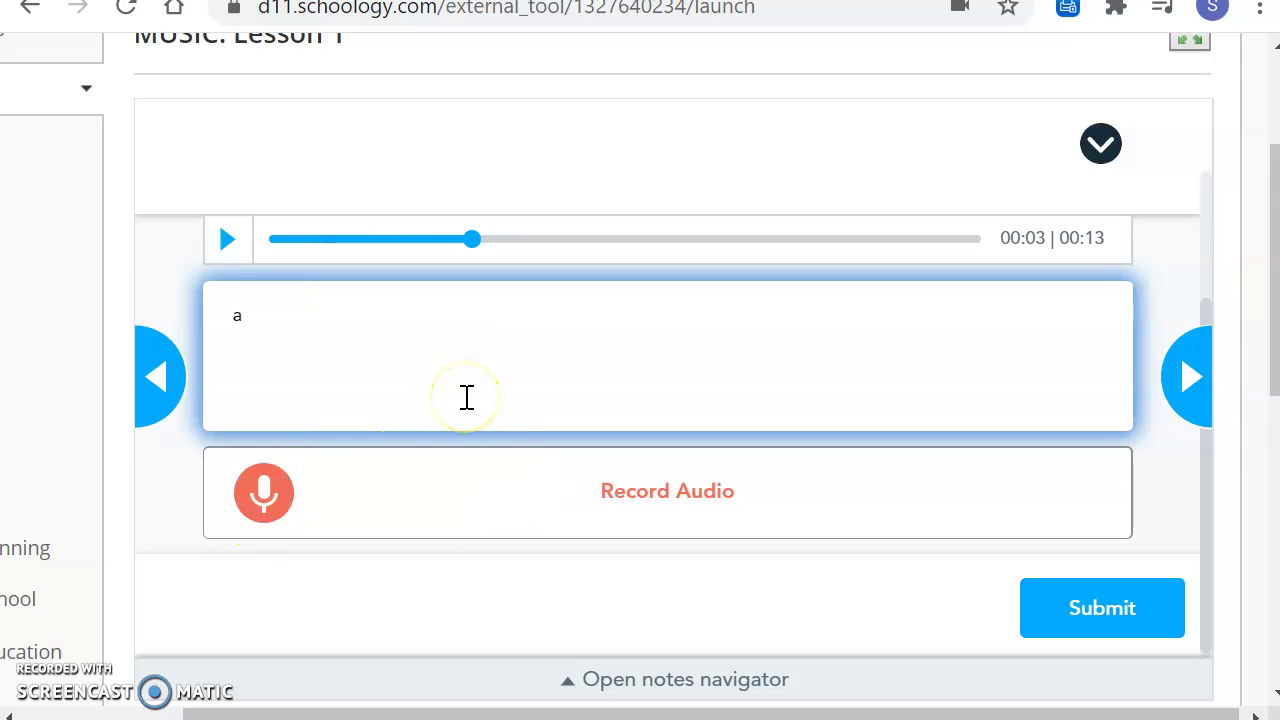
{"action": "key", "text": "BackSpace"}
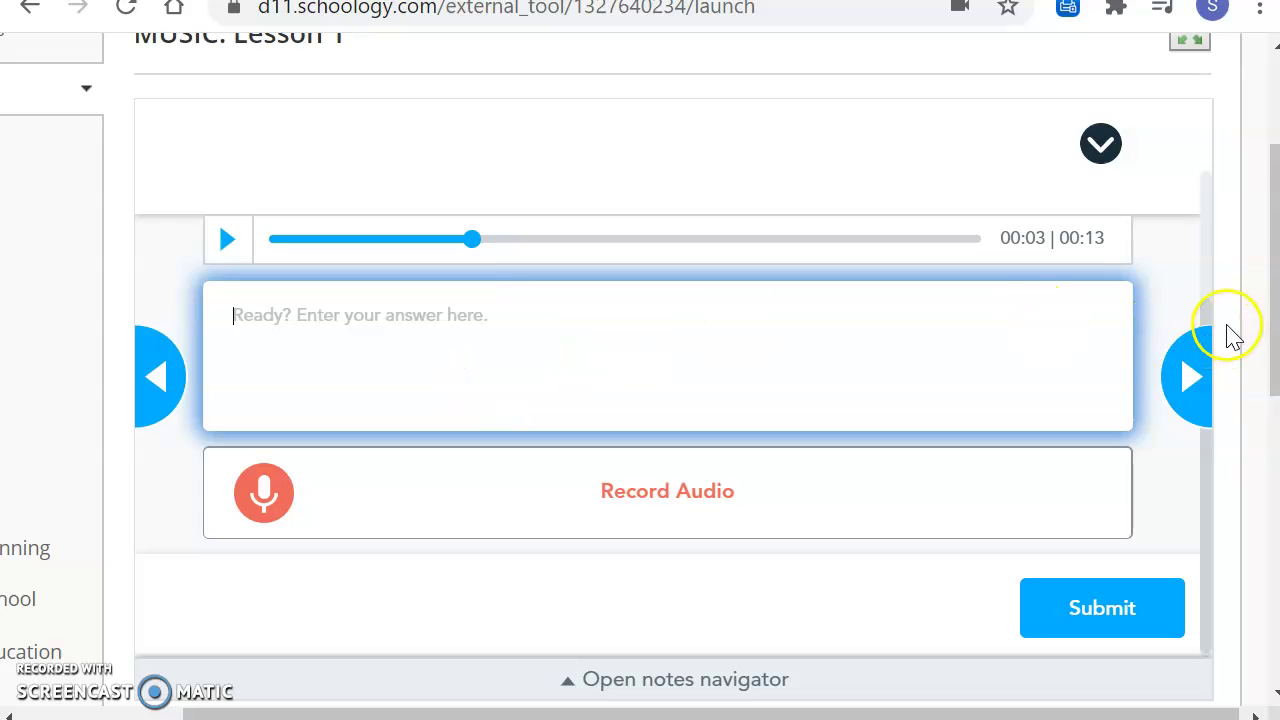
{"action": "mouse_move", "coordinate": [1208, 329]}
{"action": "left_mouse_down"}
{"action": "mouse_move", "coordinate": [1208, 120]}
{"action": "mouse_move", "coordinate": [1190, 340]}
{"action": "left_mouse_up"}
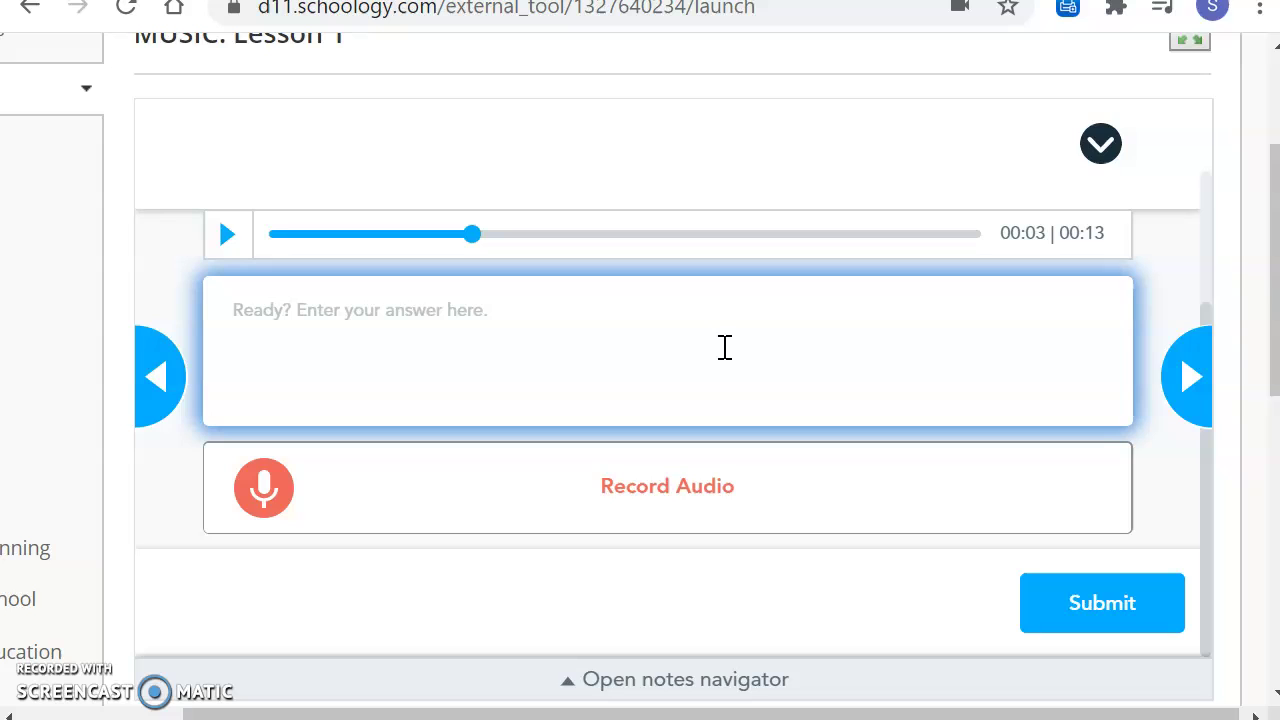
{"action": "type", "text": "Star wars"}
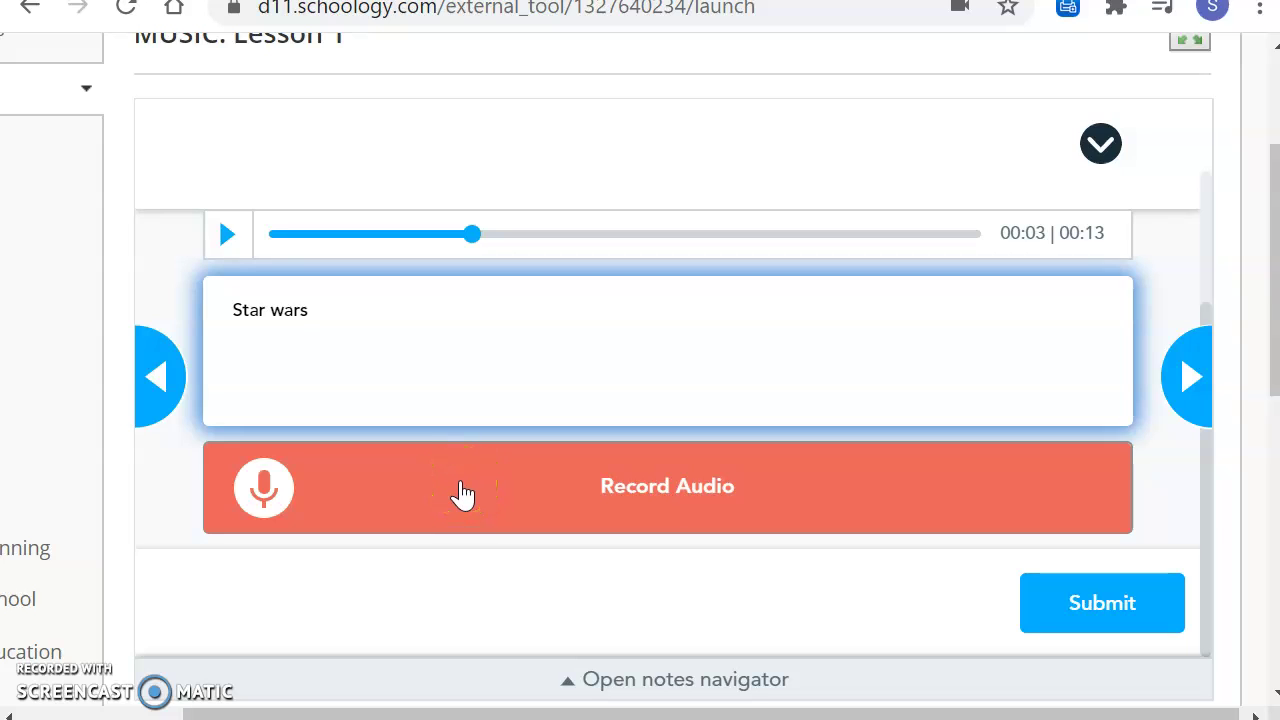
Step: Record and replay a spoken answer to the favorite-things question, and submit the response
{"action": "left_click", "coordinate": [462, 490]}
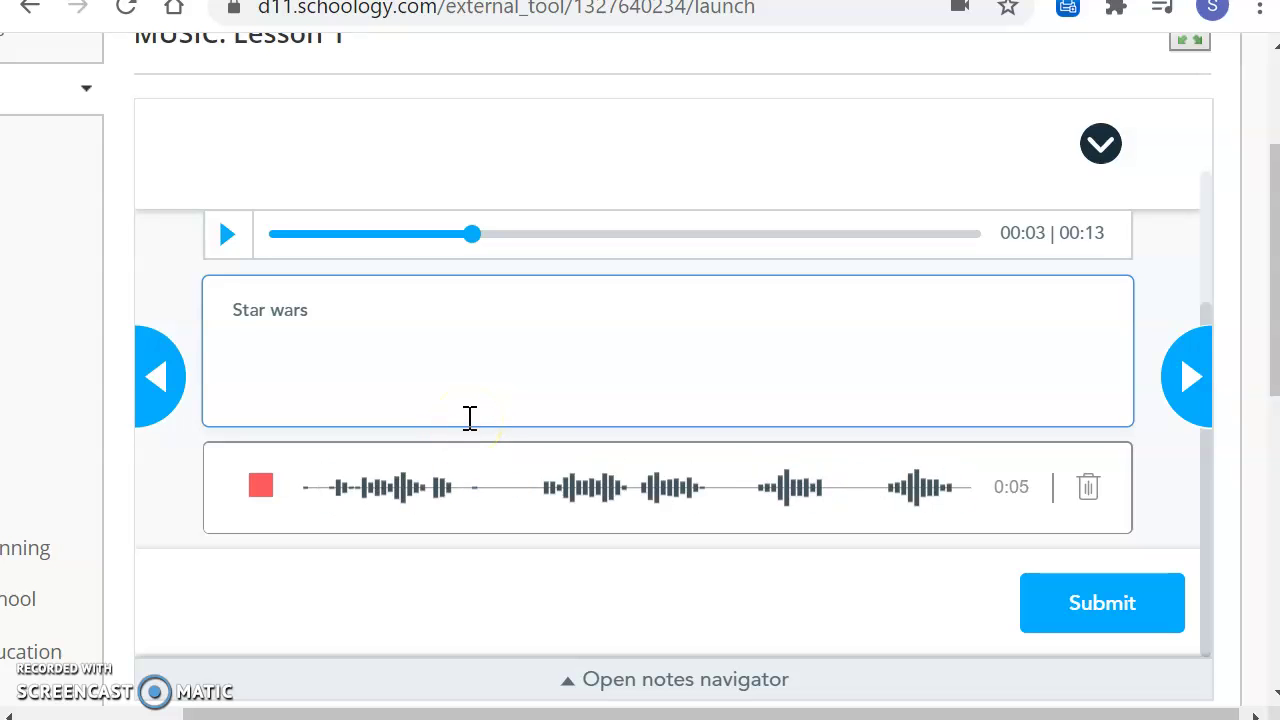
{"action": "left_click", "coordinate": [260, 490]}
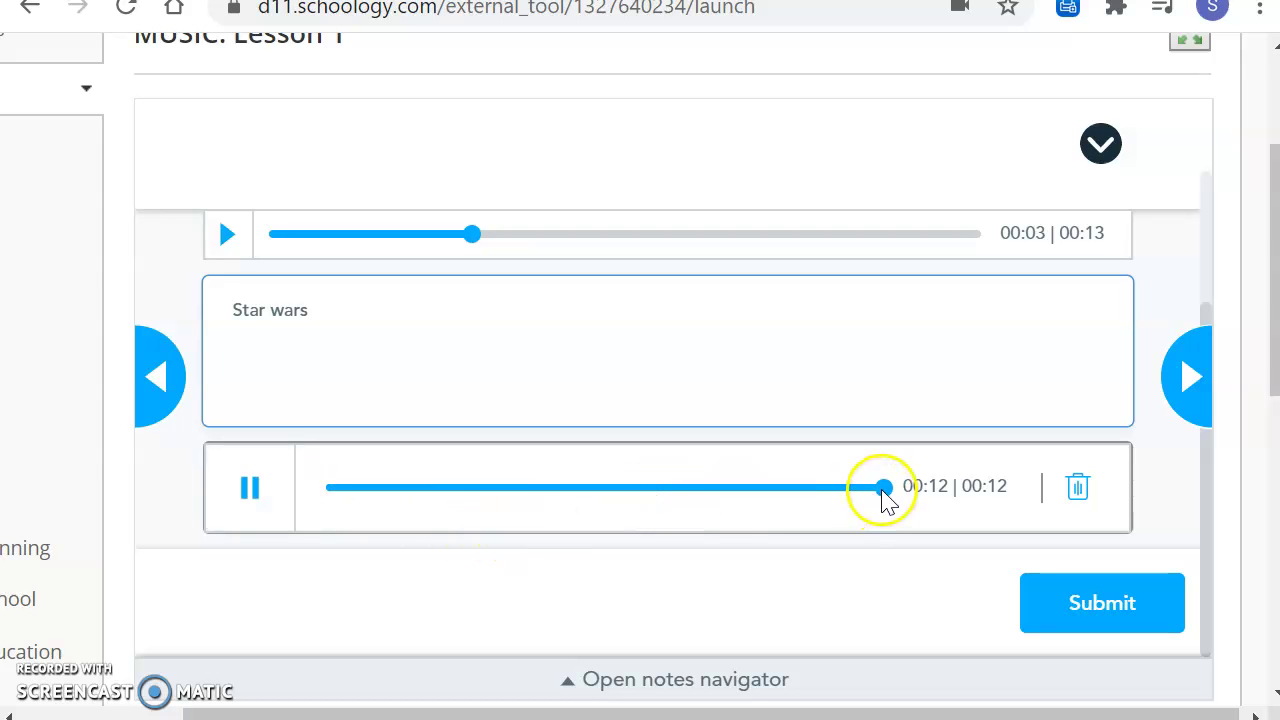
{"action": "left_click_drag", "start_coordinate": [884, 490], "coordinate": [258, 462]}
{"action": "left_click", "coordinate": [250, 488]}
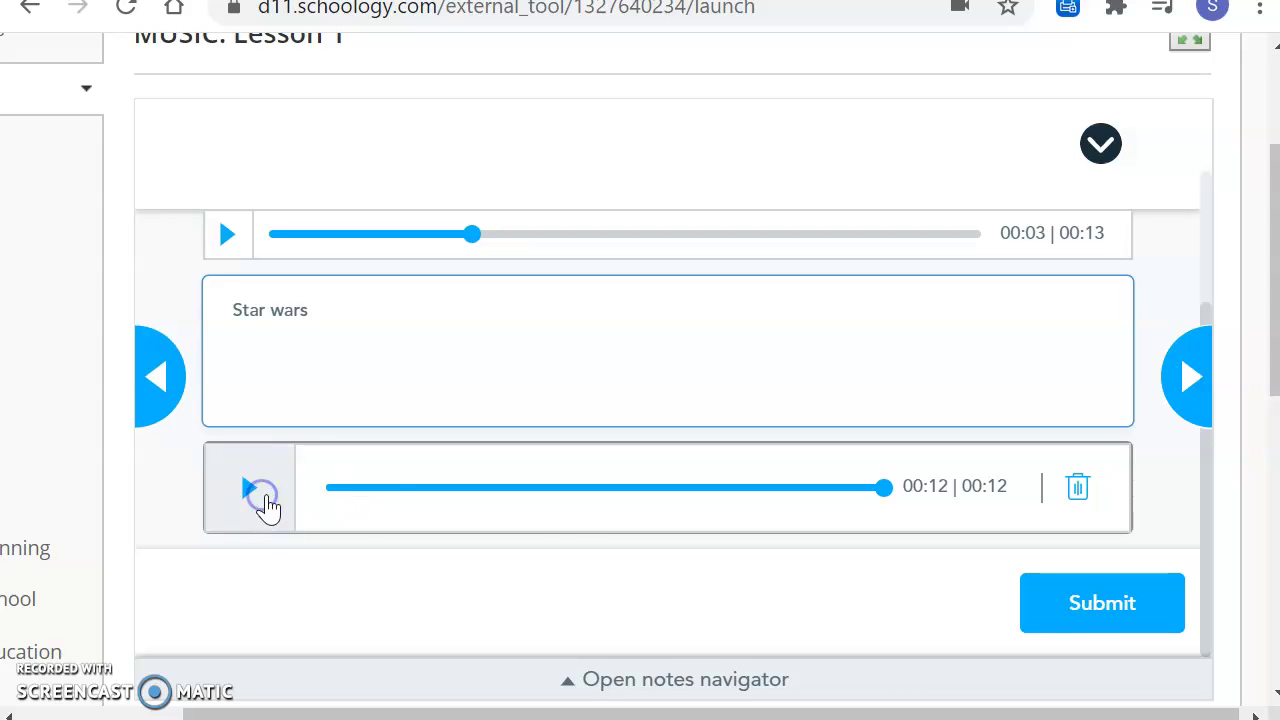
{"action": "left_click", "coordinate": [533, 487]}
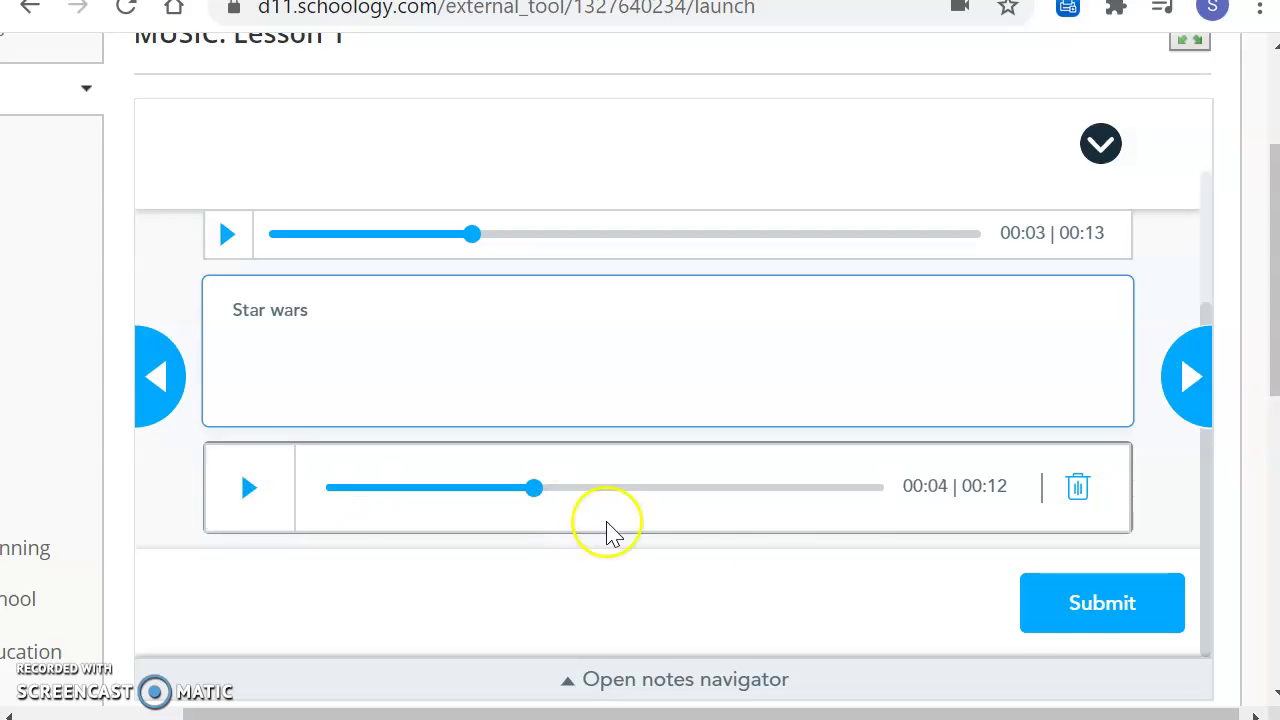
{"action": "left_click", "coordinate": [1098, 612]}
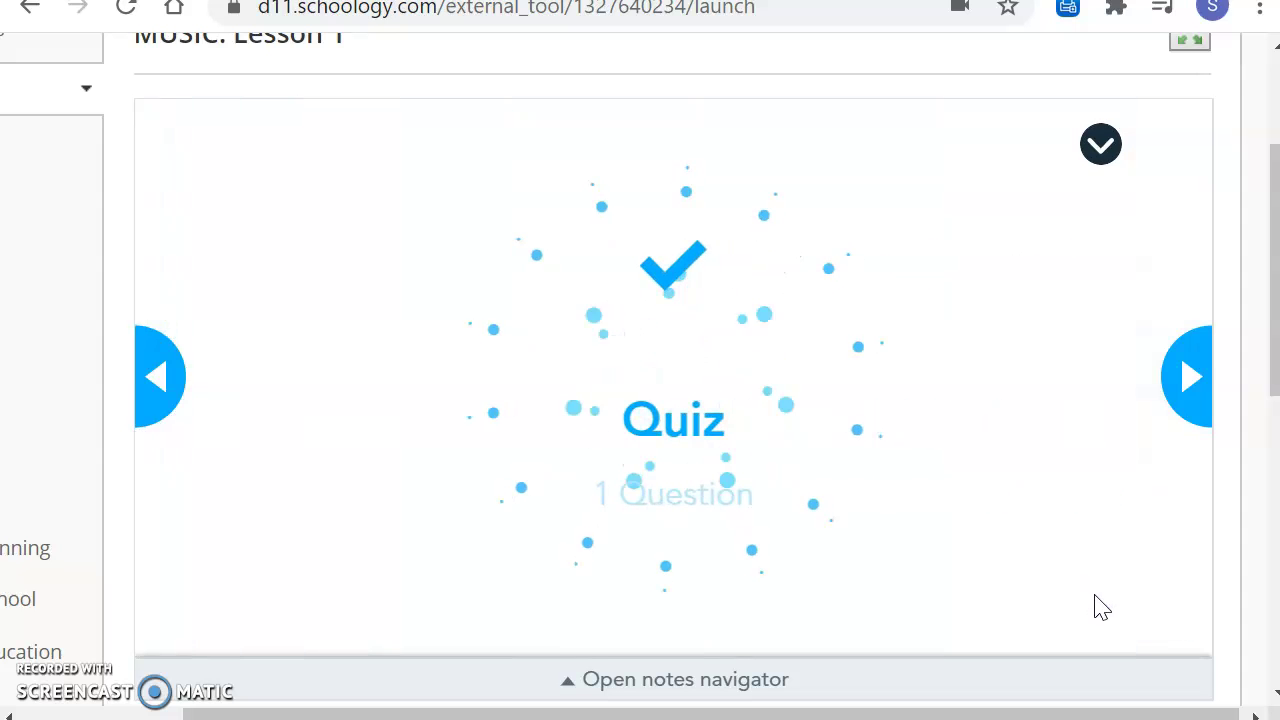
Step: Start the one-question quiz and choose answer B for "Who is your music teacher?"
{"action": "left_click", "coordinate": [1100, 528]}
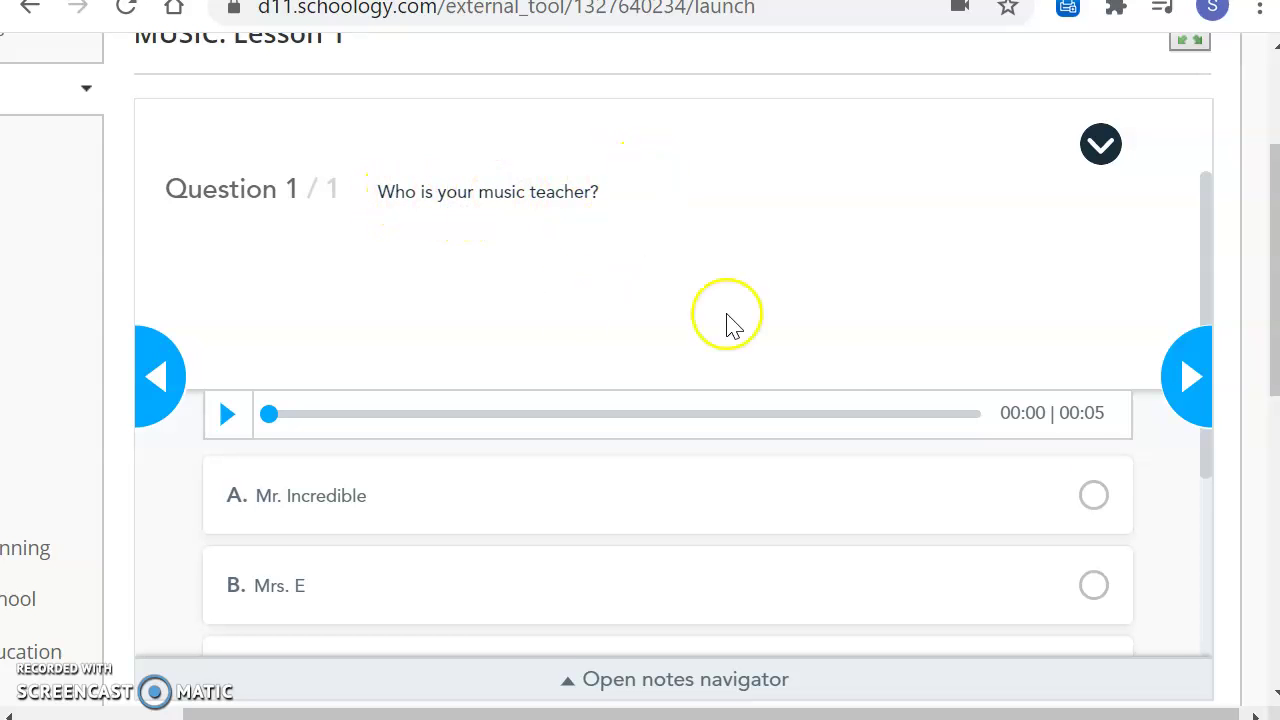
{"action": "left_click_drag", "start_coordinate": [1206, 463], "coordinate": [1205, 595]}
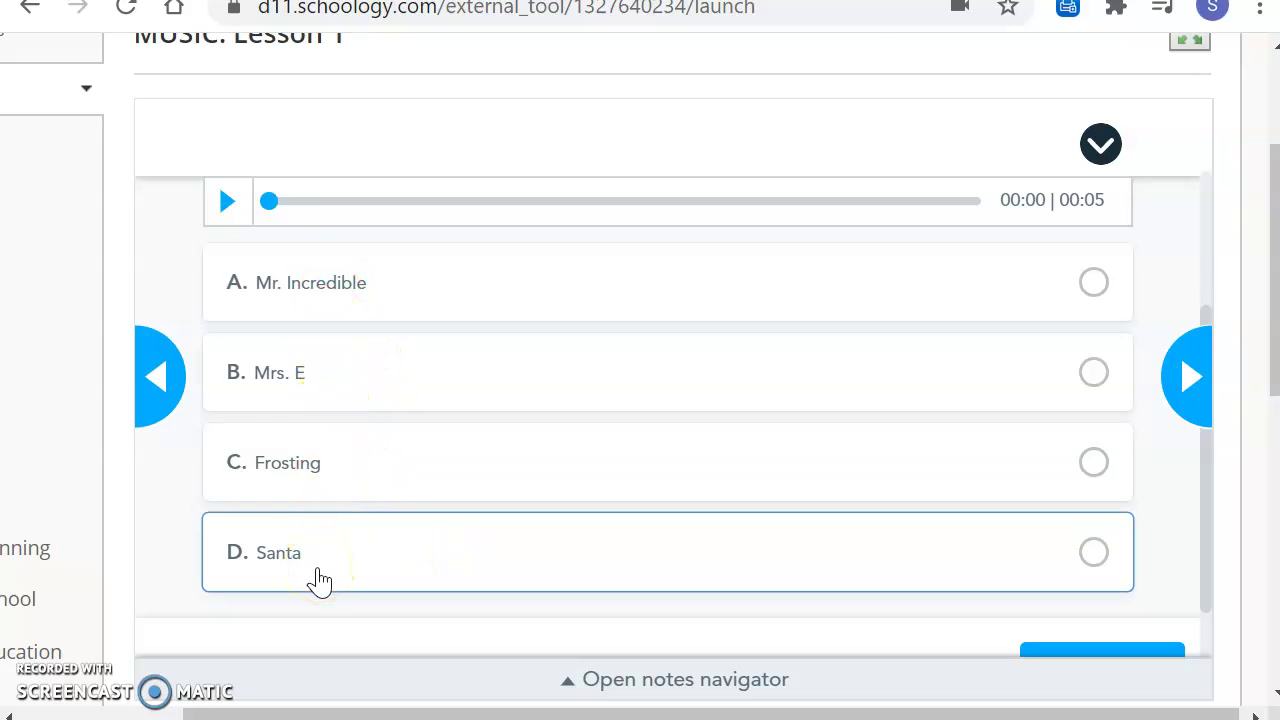
{"action": "left_click", "coordinate": [285, 390]}
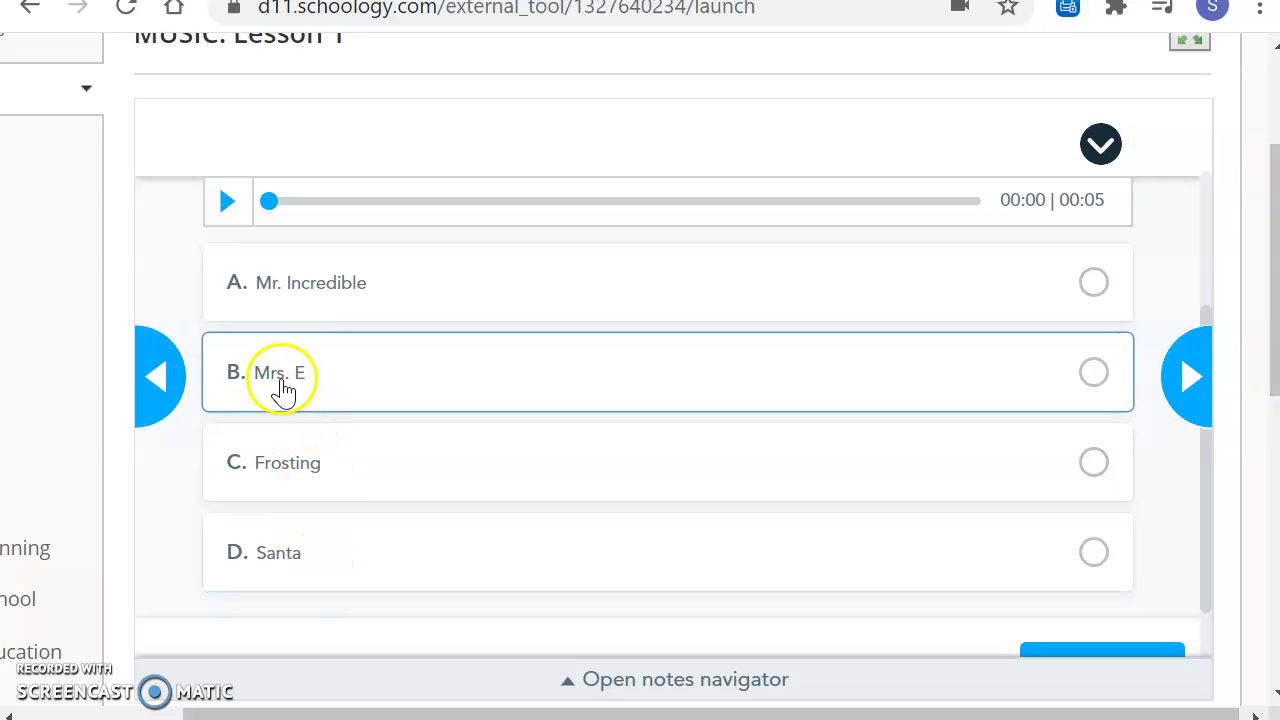
{"action": "left_click", "coordinate": [280, 386]}
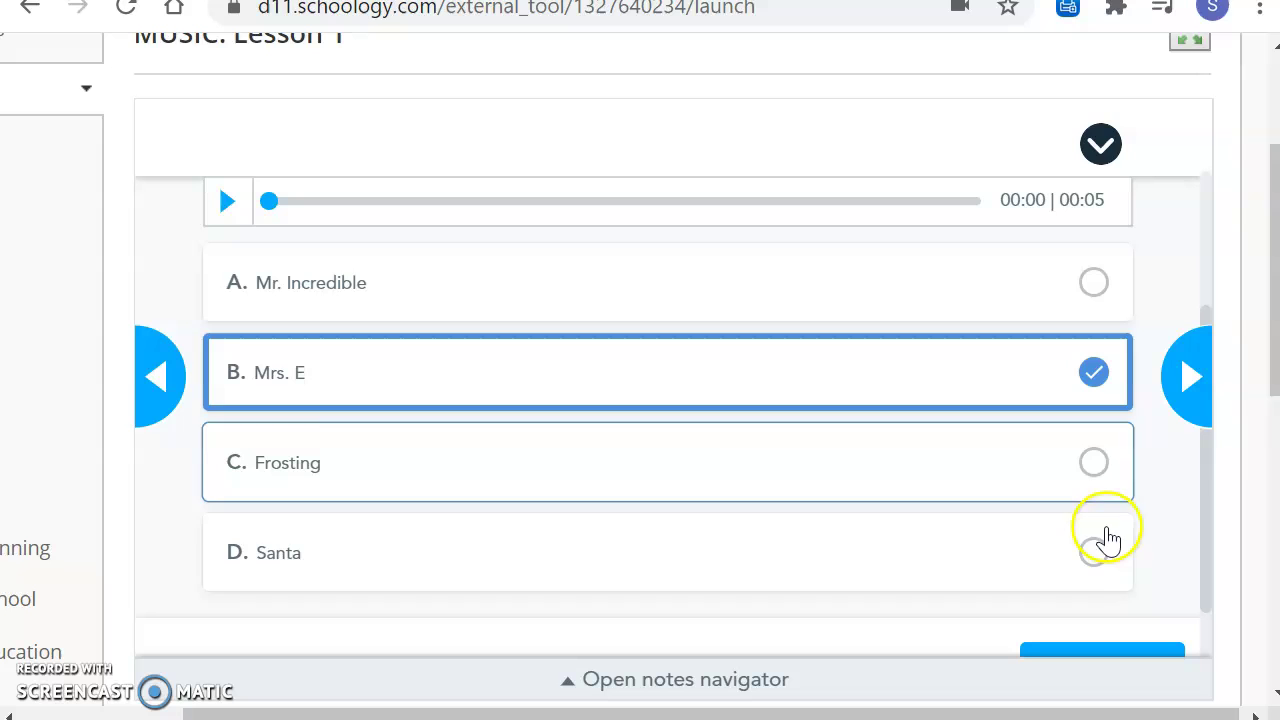
Step: Submit the answer to the music-teacher quiz and advance to the picture-matching activity
{"action": "left_click", "coordinate": [1205, 490]}
{"action": "left_click_drag", "start_coordinate": [1205, 490], "coordinate": [1200, 540]}
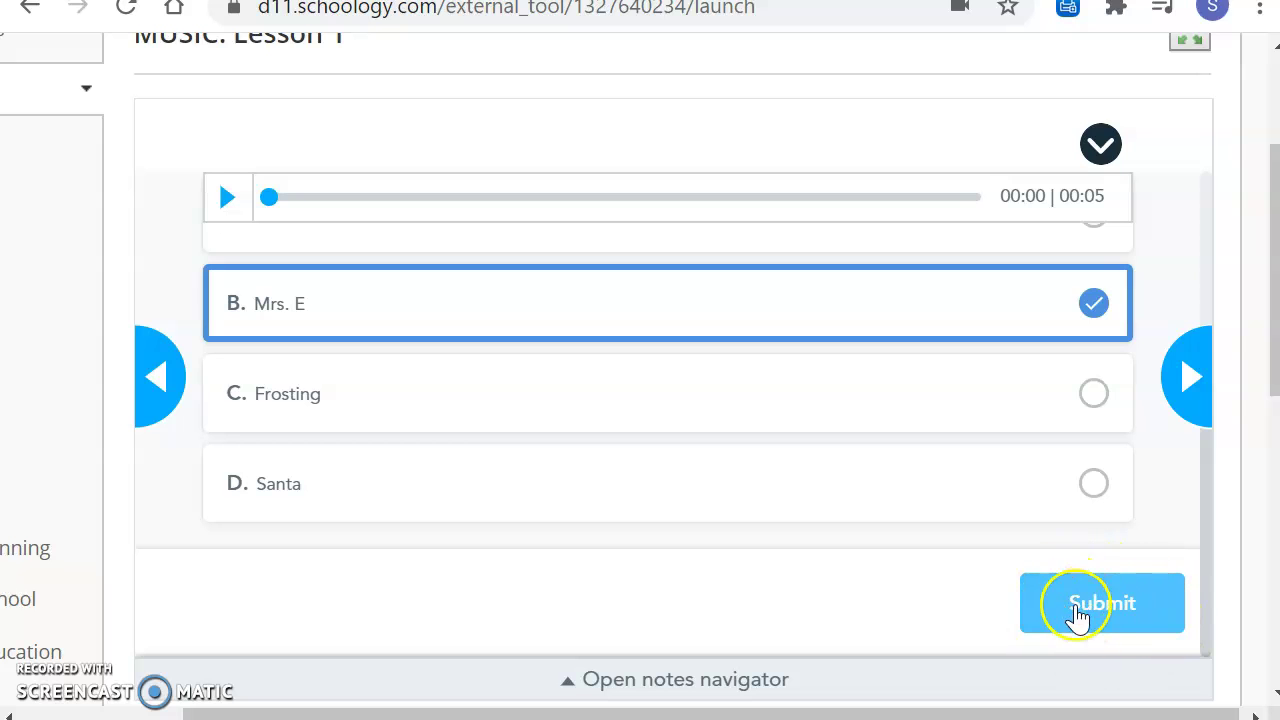
{"action": "left_click", "coordinate": [1112, 610]}
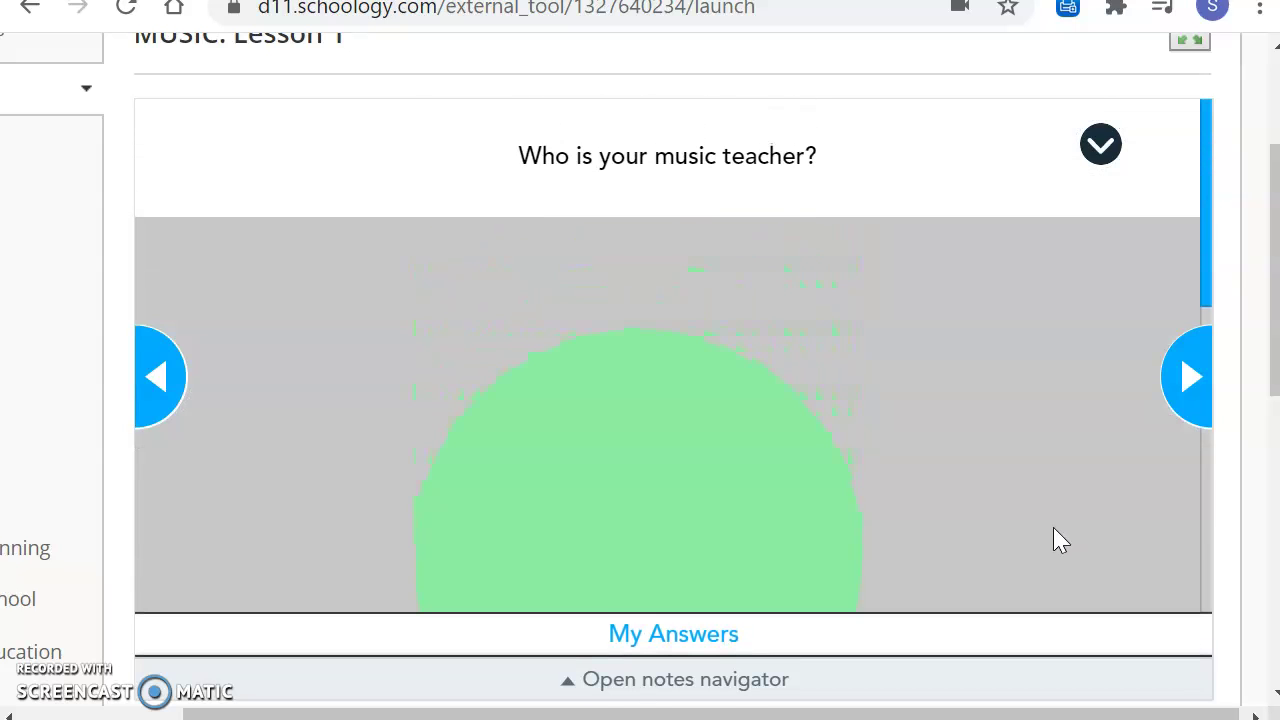
{"action": "left_click", "coordinate": [1196, 397]}
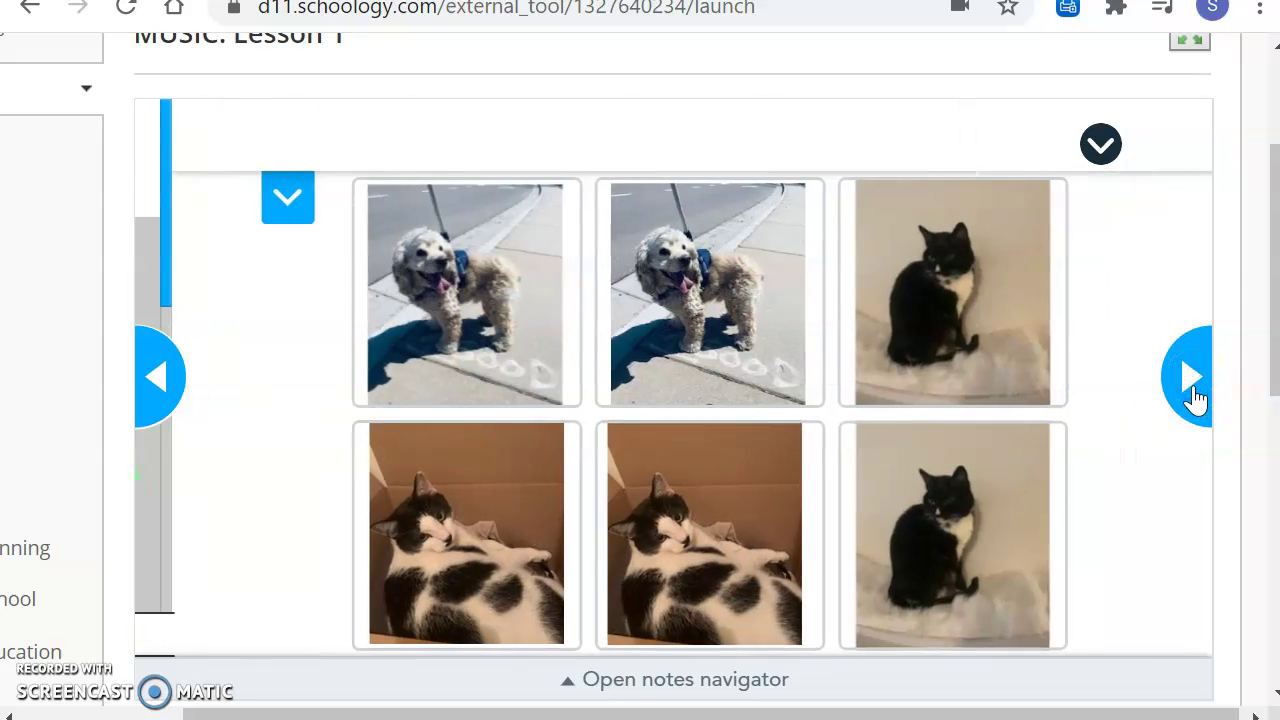
Step: Match the two dog pictures, the two sitting-cat pictures and the two lying-cat pictures, and continue past the completion message
{"action": "left_click", "coordinate": [1090, 290]}
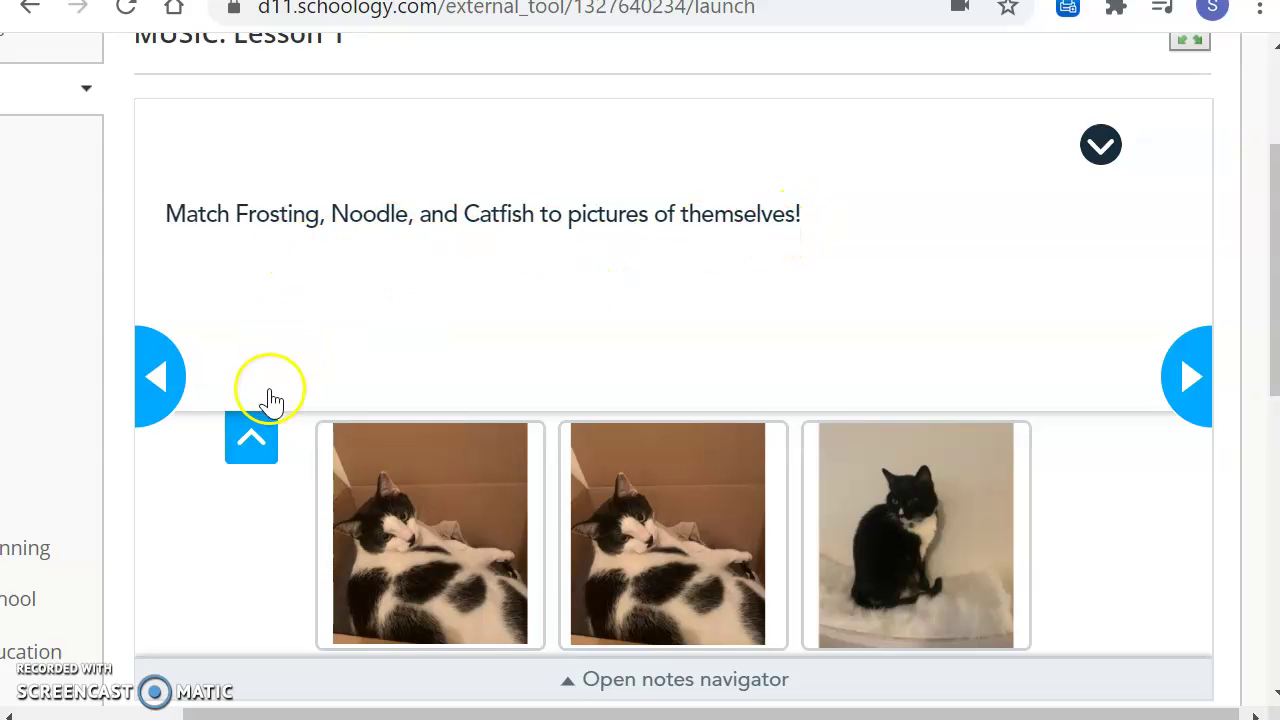
{"action": "left_click", "coordinate": [252, 445]}
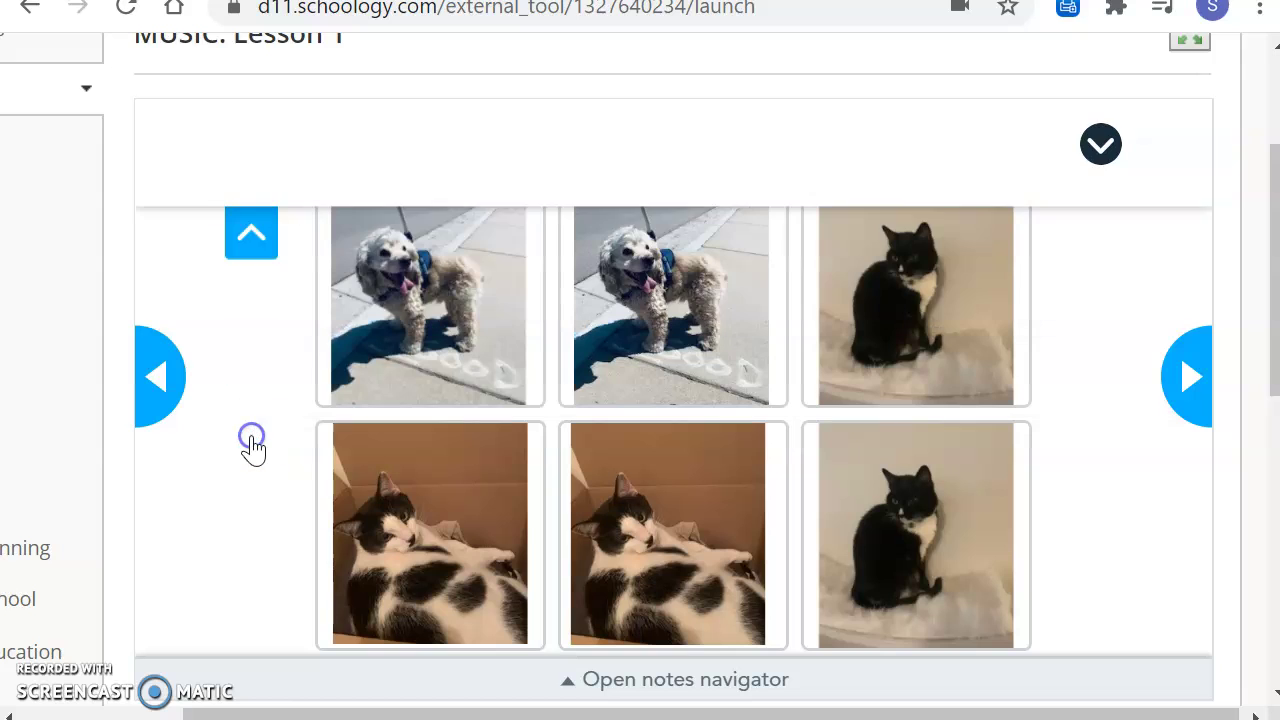
{"action": "left_click", "coordinate": [430, 276]}
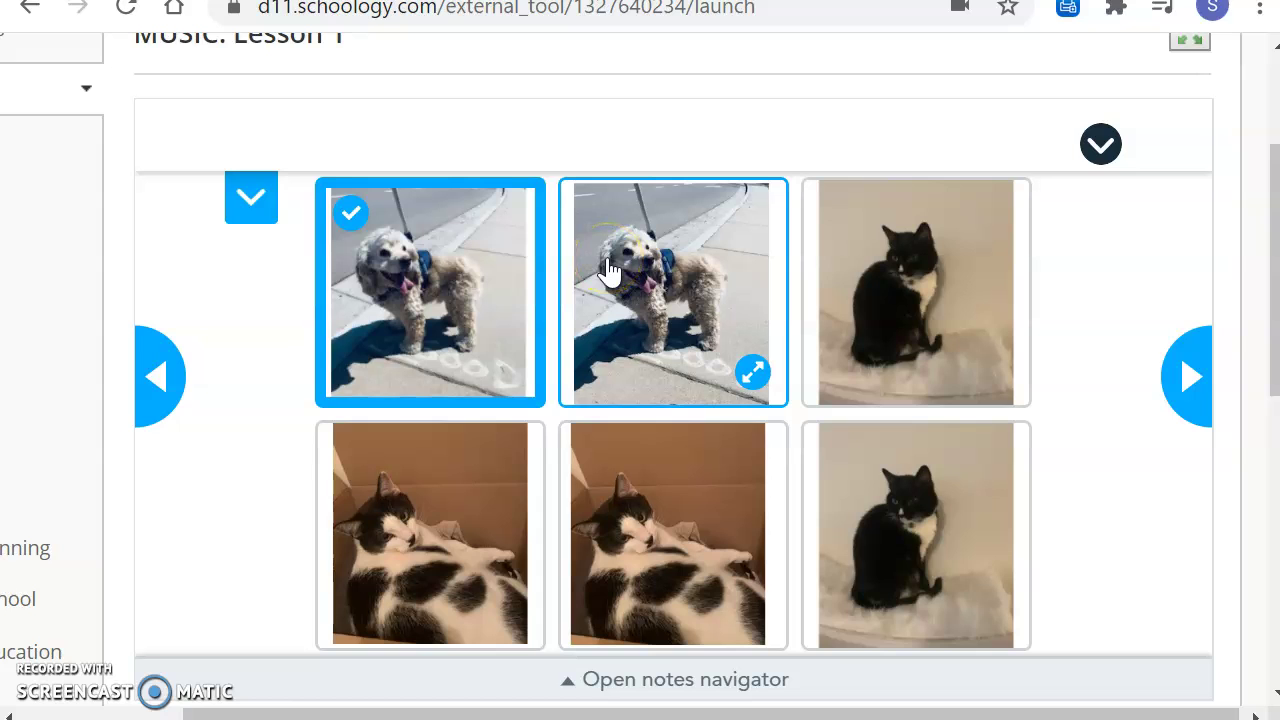
{"action": "left_click", "coordinate": [609, 268]}
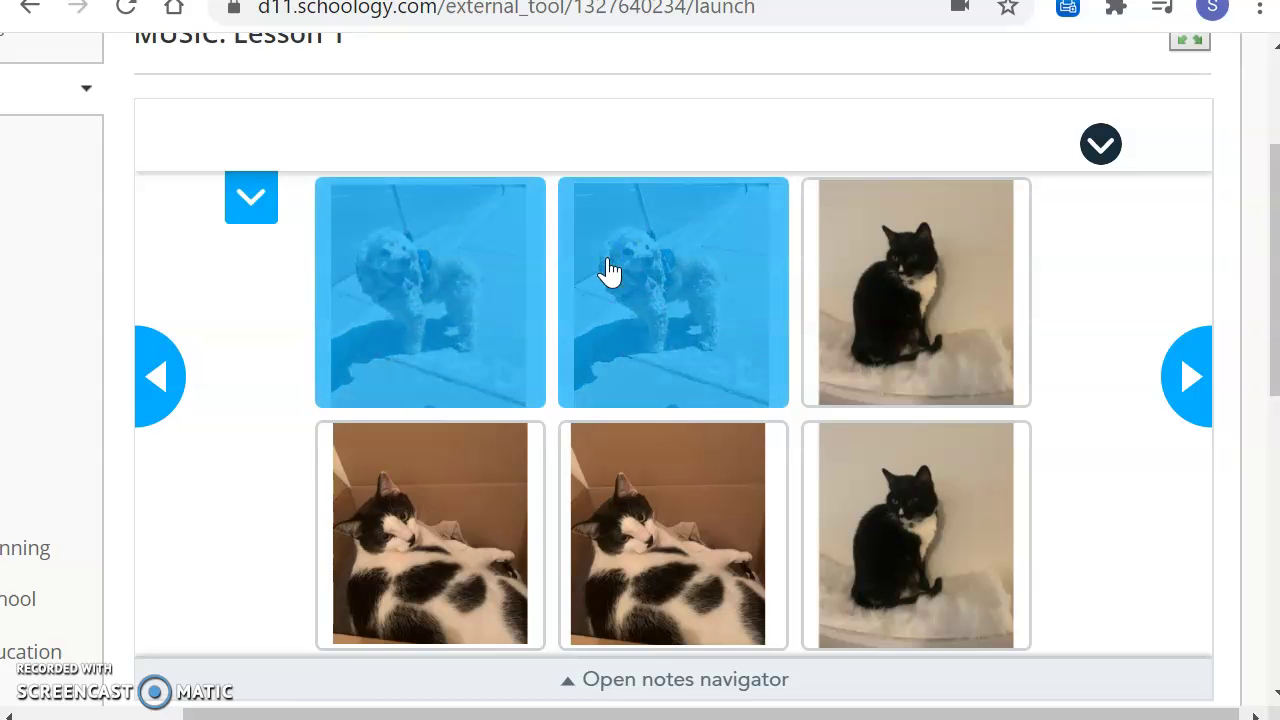
{"action": "left_click", "coordinate": [895, 328]}
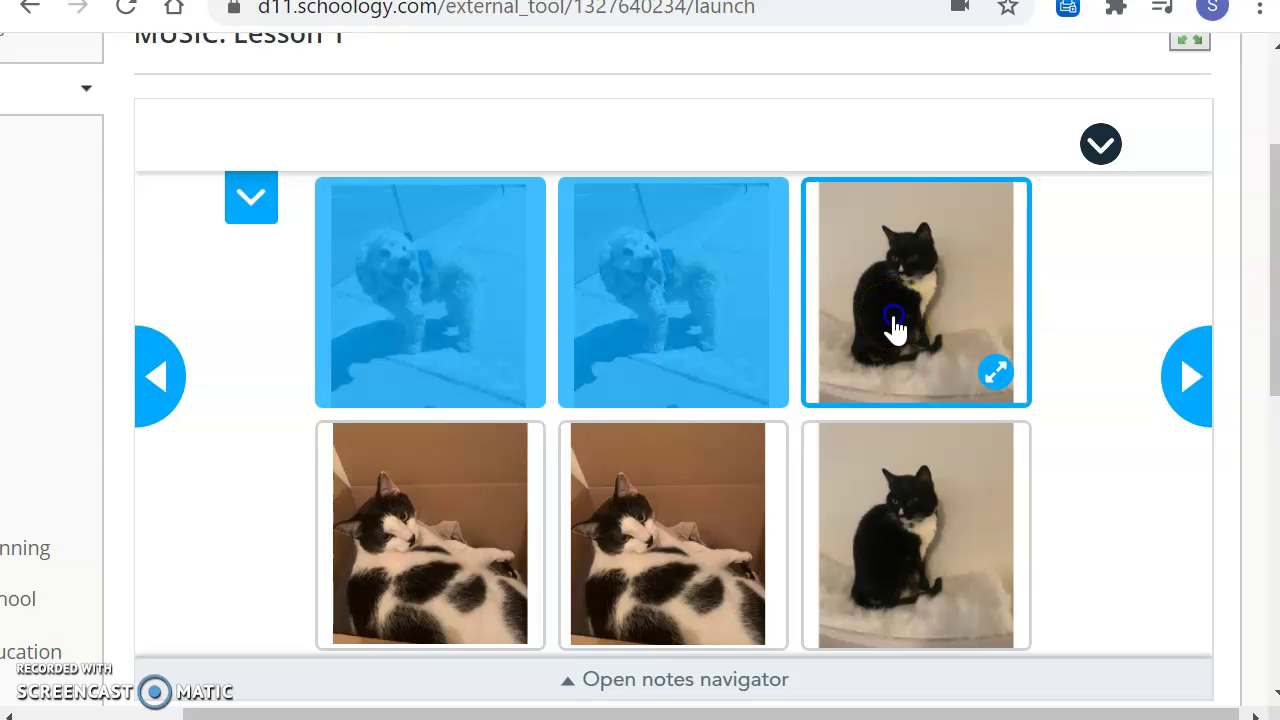
{"action": "left_click", "coordinate": [918, 476]}
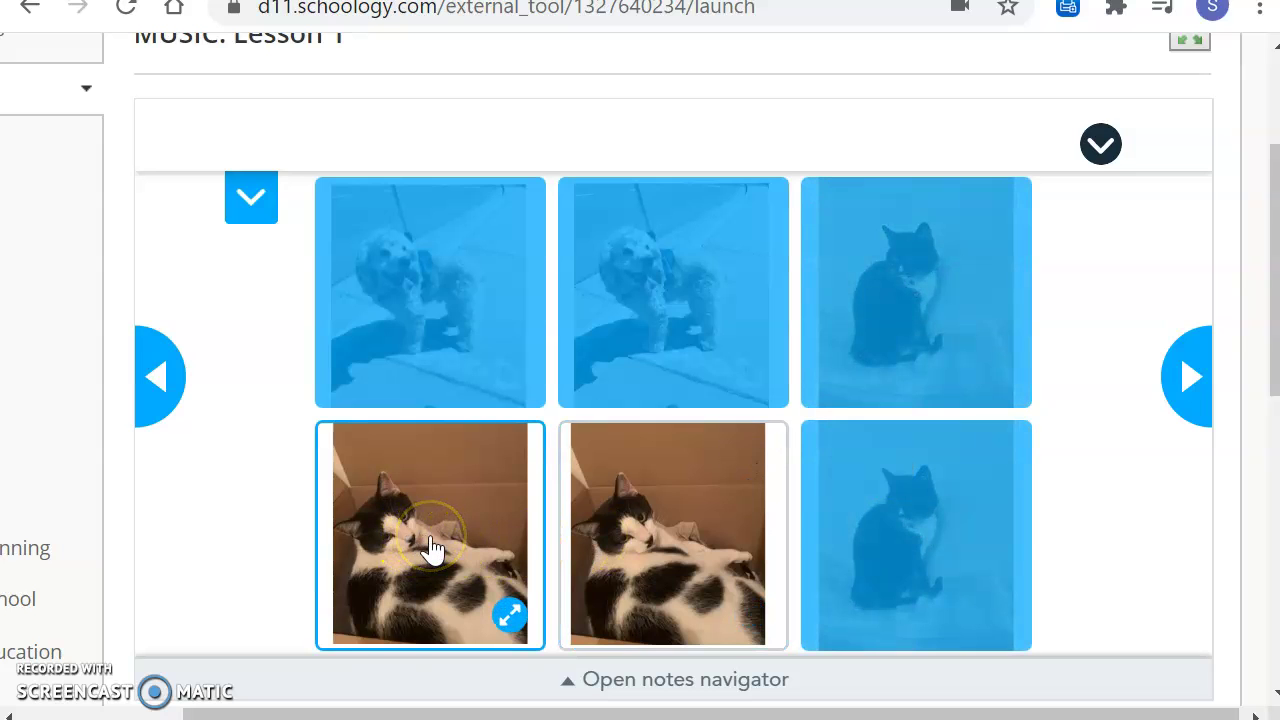
{"action": "left_click", "coordinate": [437, 540]}
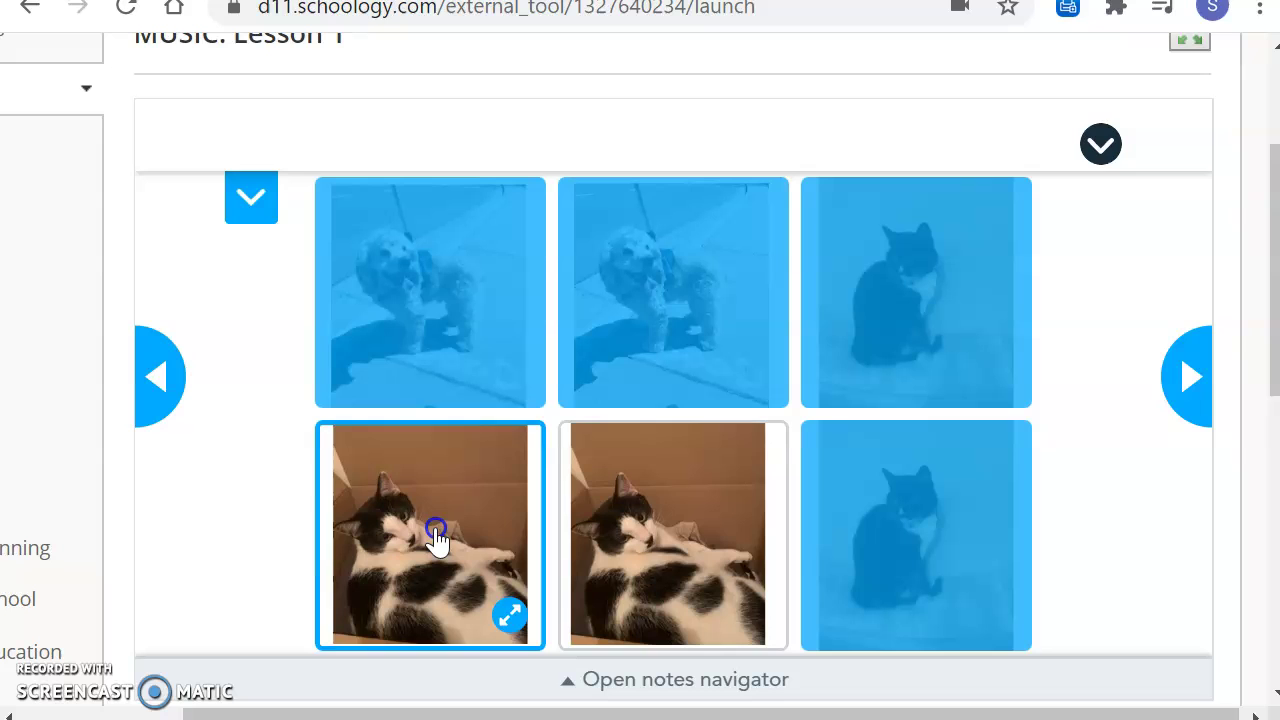
{"action": "left_click", "coordinate": [640, 540]}
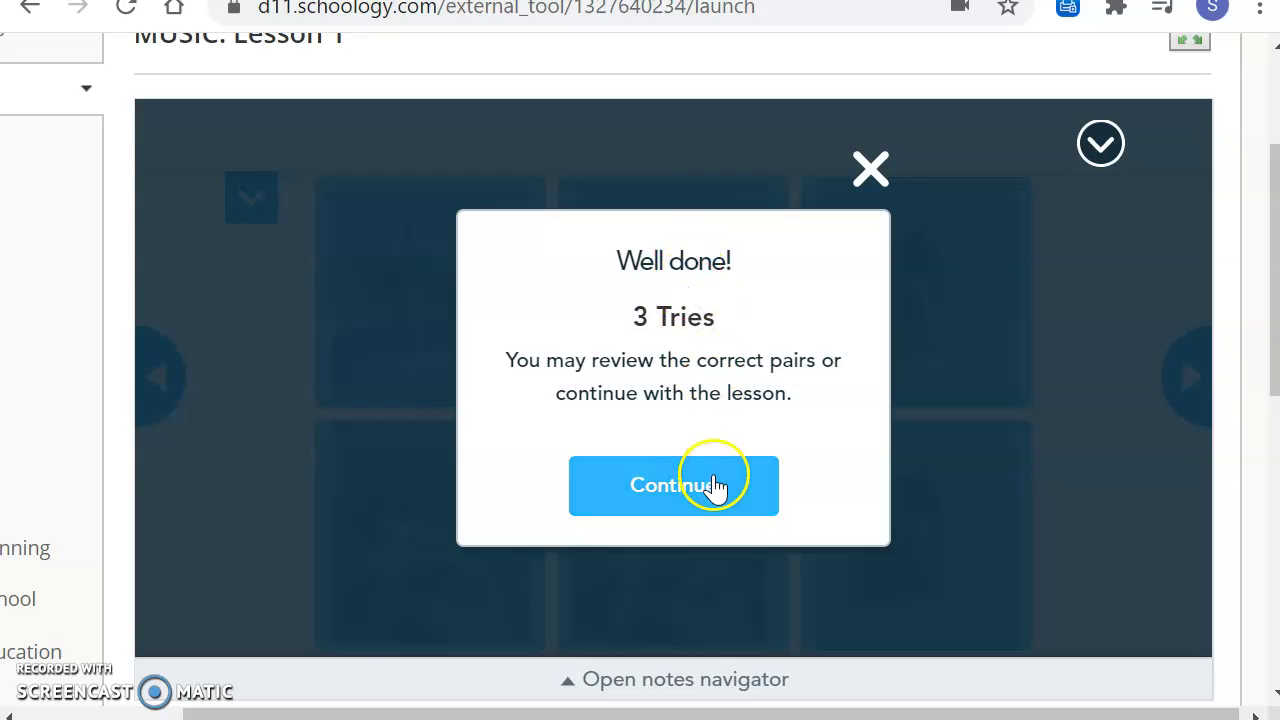
{"action": "left_click", "coordinate": [713, 486]}
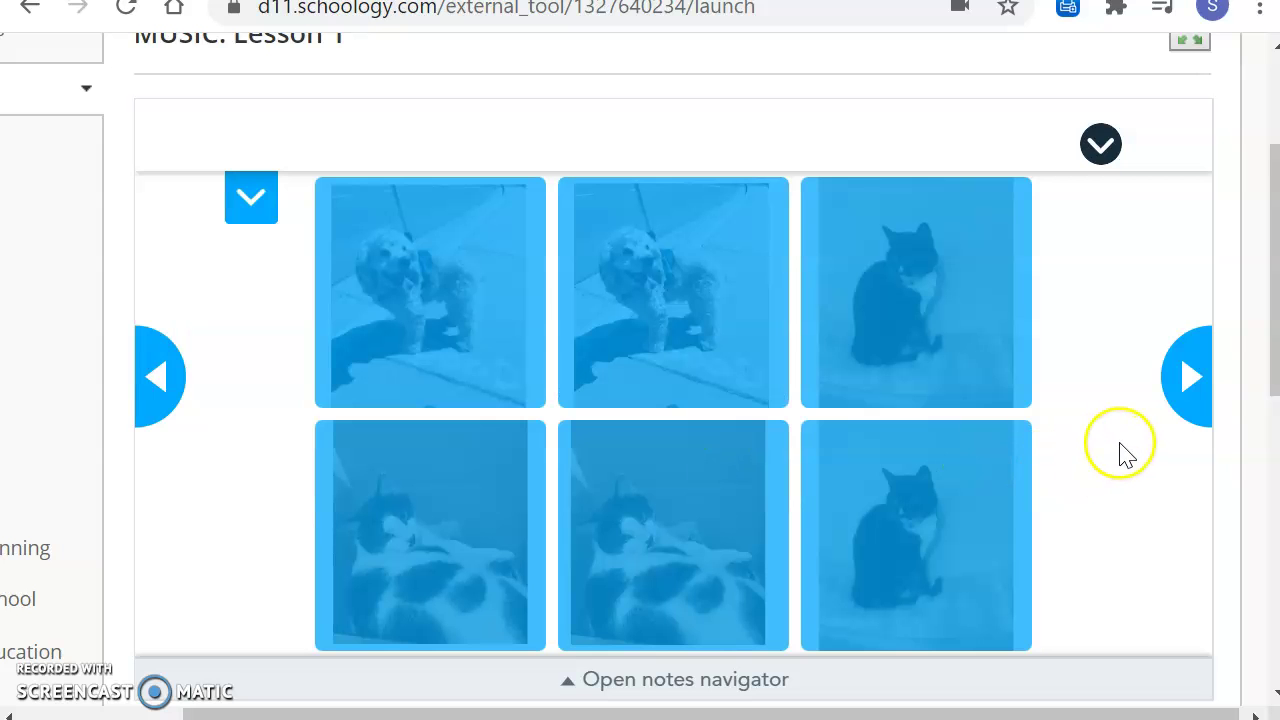
Step: Advance to the favorite-animal drawing activity and sketch a round blue cat's head with two pointed ears and inner-ear lines
{"action": "left_click", "coordinate": [1190, 388]}
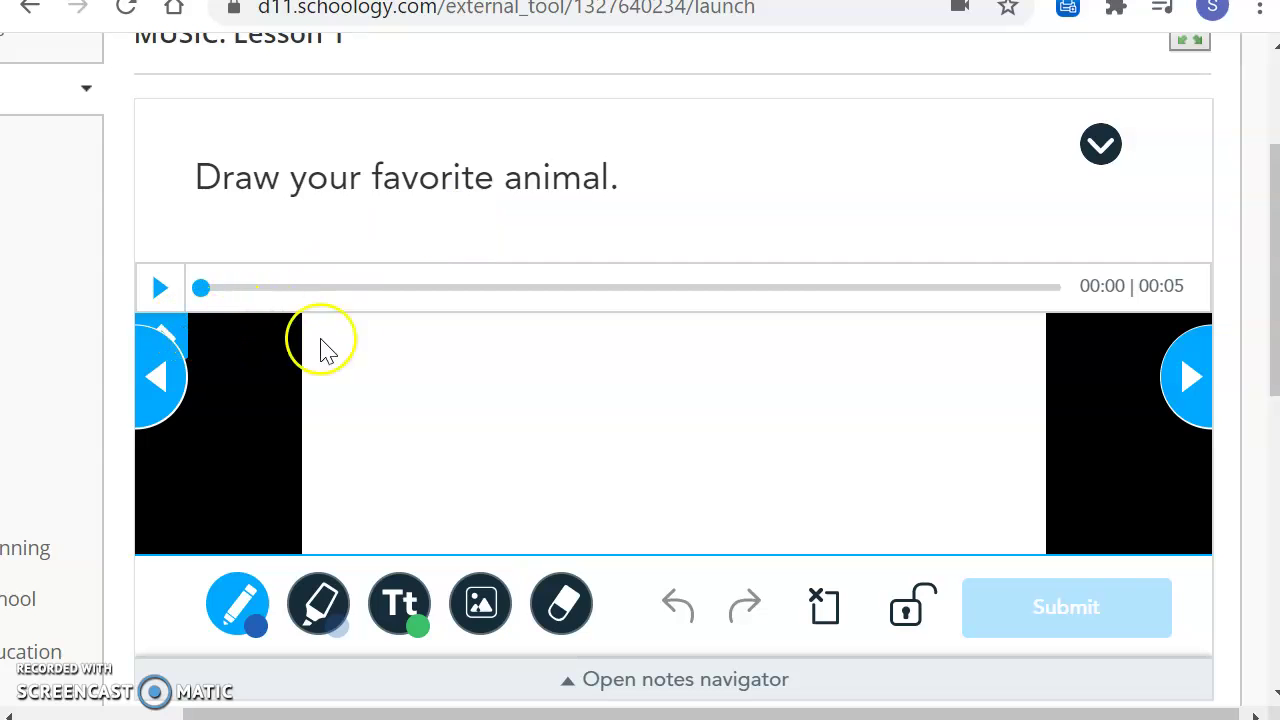
{"action": "left_click", "coordinate": [382, 356]}
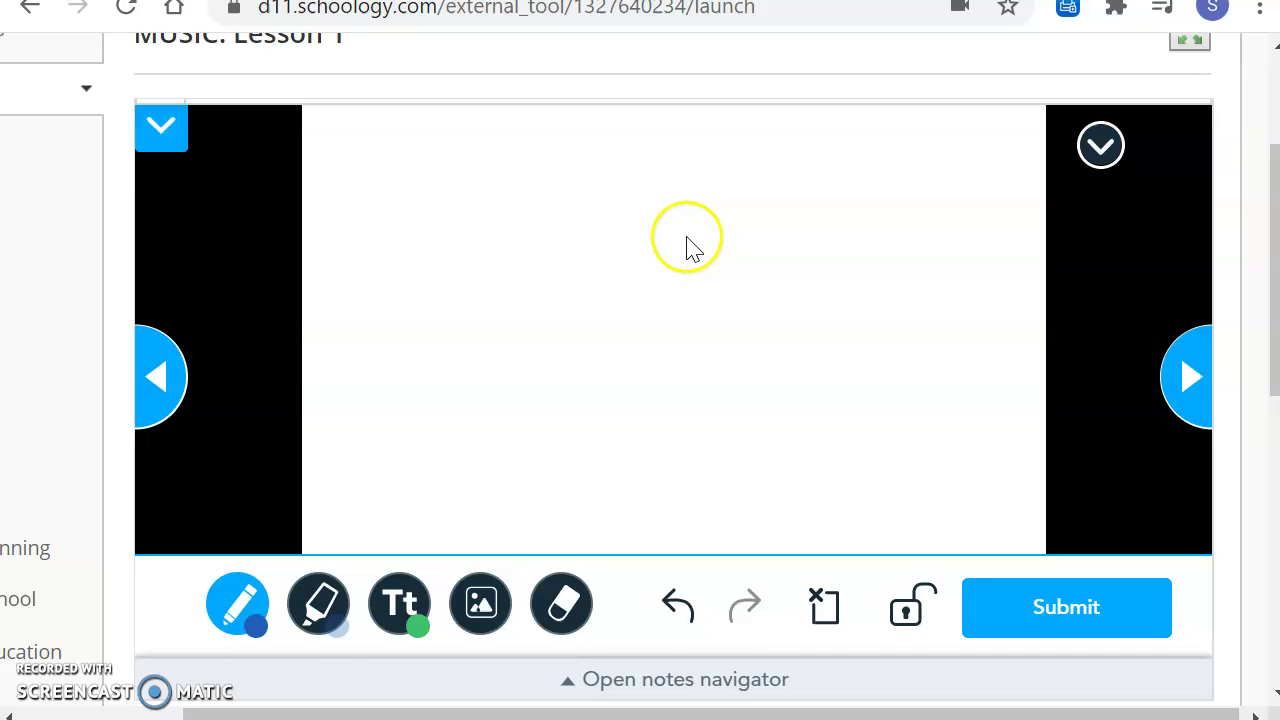
{"action": "left_click_drag", "start_coordinate": [688, 236], "coordinate": [600, 290]}
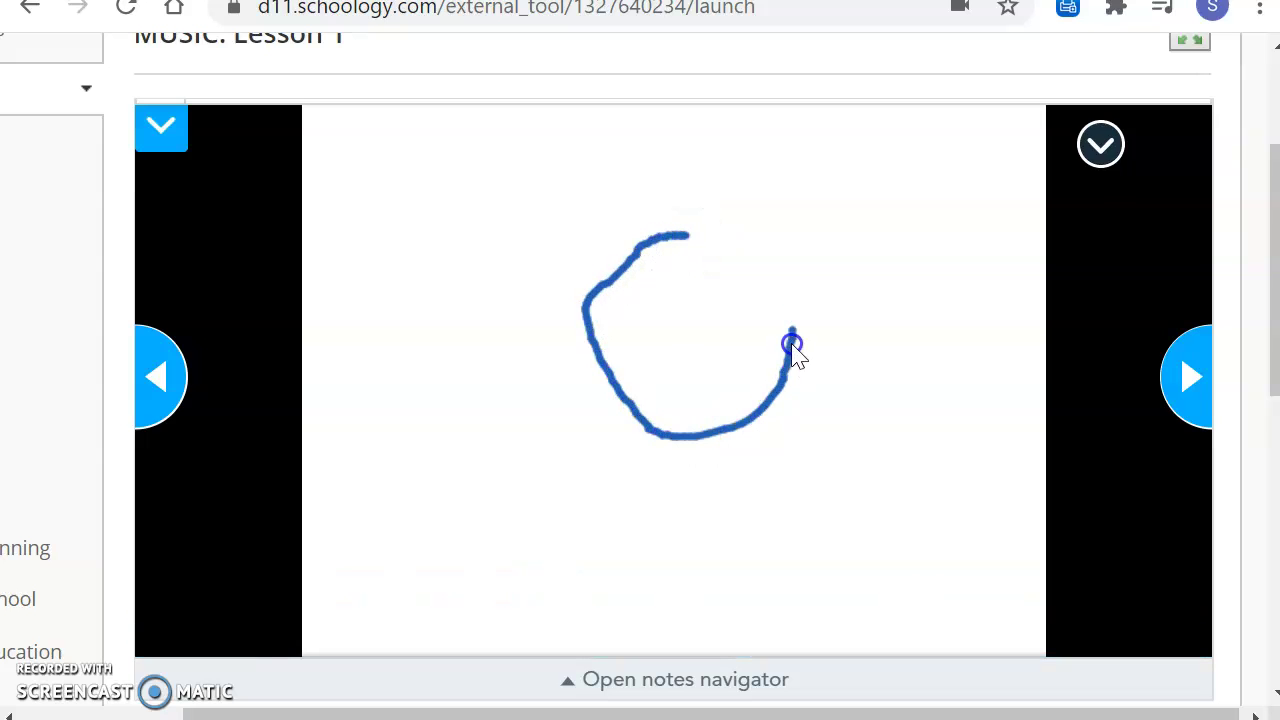
{"action": "left_click_drag", "start_coordinate": [680, 245], "coordinate": [679, 244]}
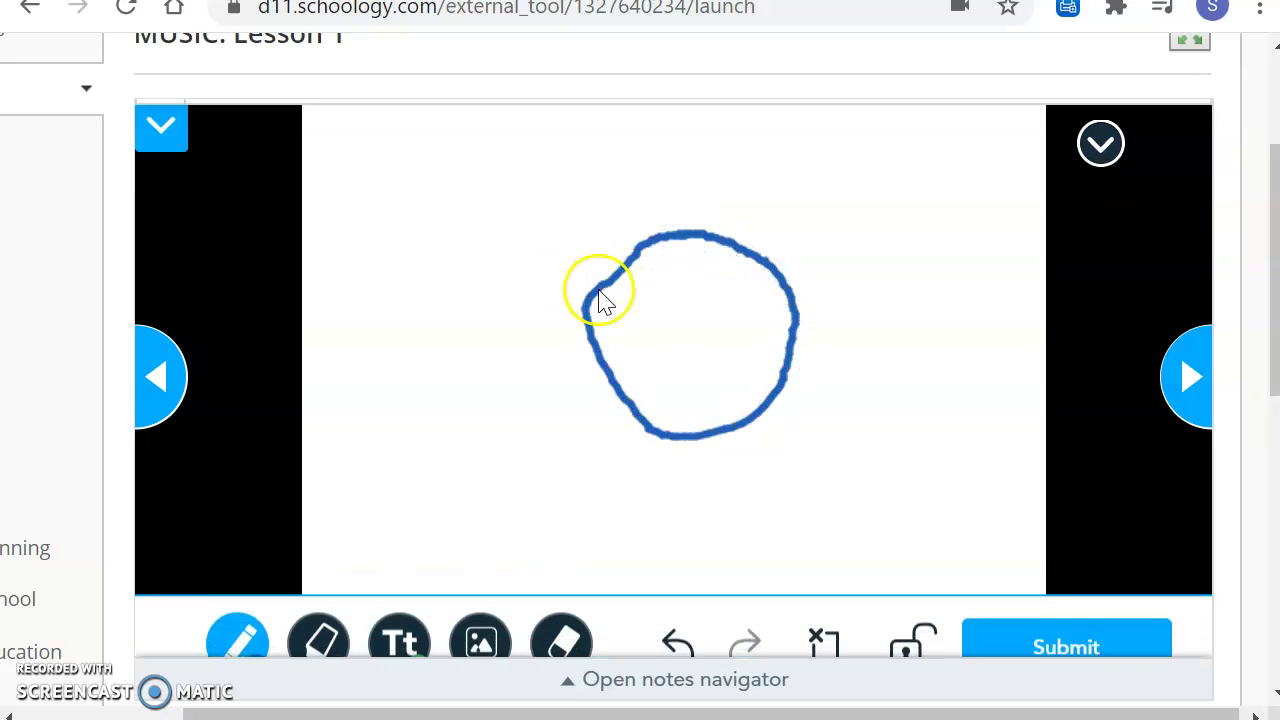
{"action": "mouse_move", "coordinate": [585, 300]}
{"action": "left_mouse_down"}
{"action": "mouse_move", "coordinate": [594, 187]}
{"action": "mouse_move", "coordinate": [665, 205]}
{"action": "mouse_move", "coordinate": [706, 241]}
{"action": "mouse_move", "coordinate": [799, 203]}
{"action": "left_mouse_up"}
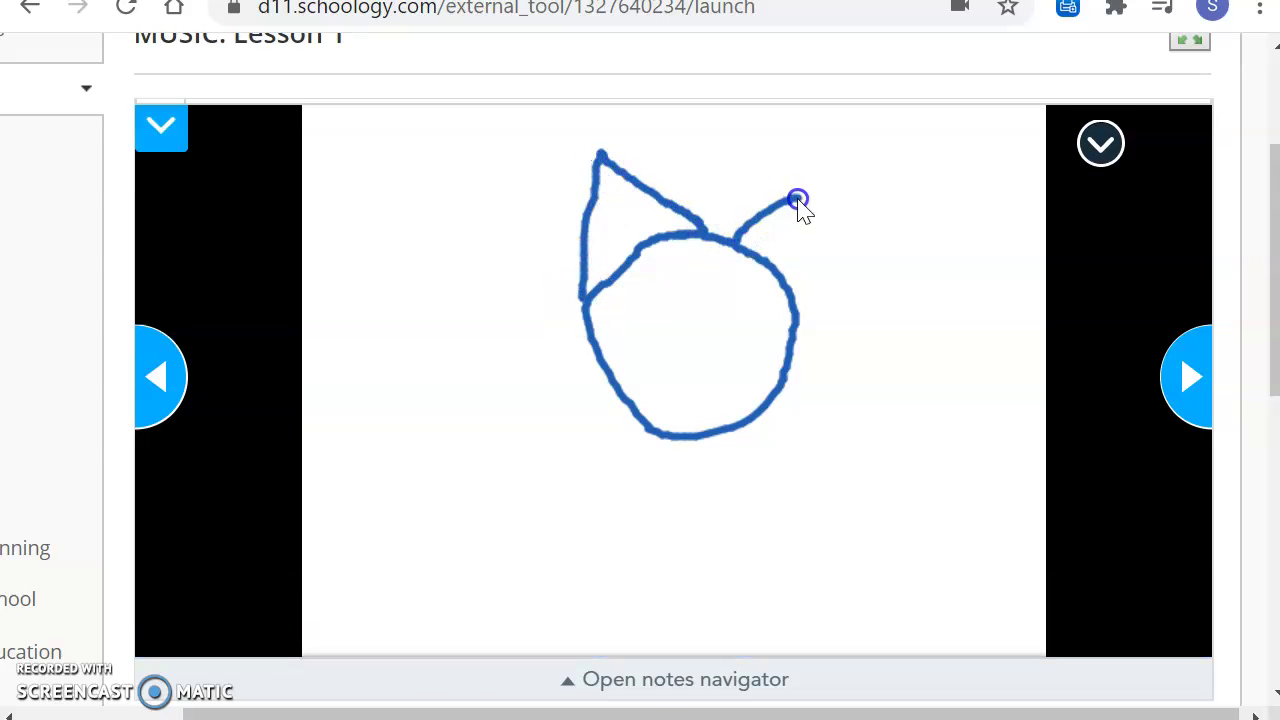
{"action": "left_click_drag", "start_coordinate": [783, 291], "coordinate": [784, 292]}
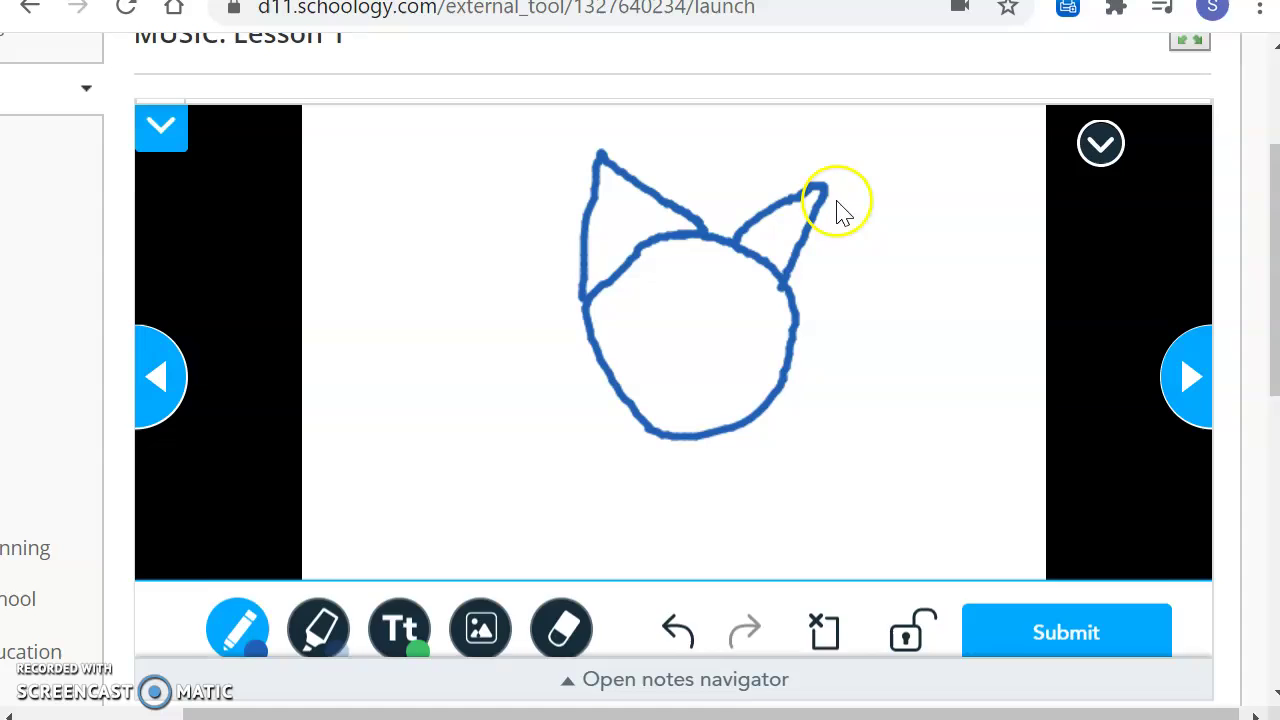
{"action": "left_click_drag", "start_coordinate": [825, 187], "coordinate": [818, 254]}
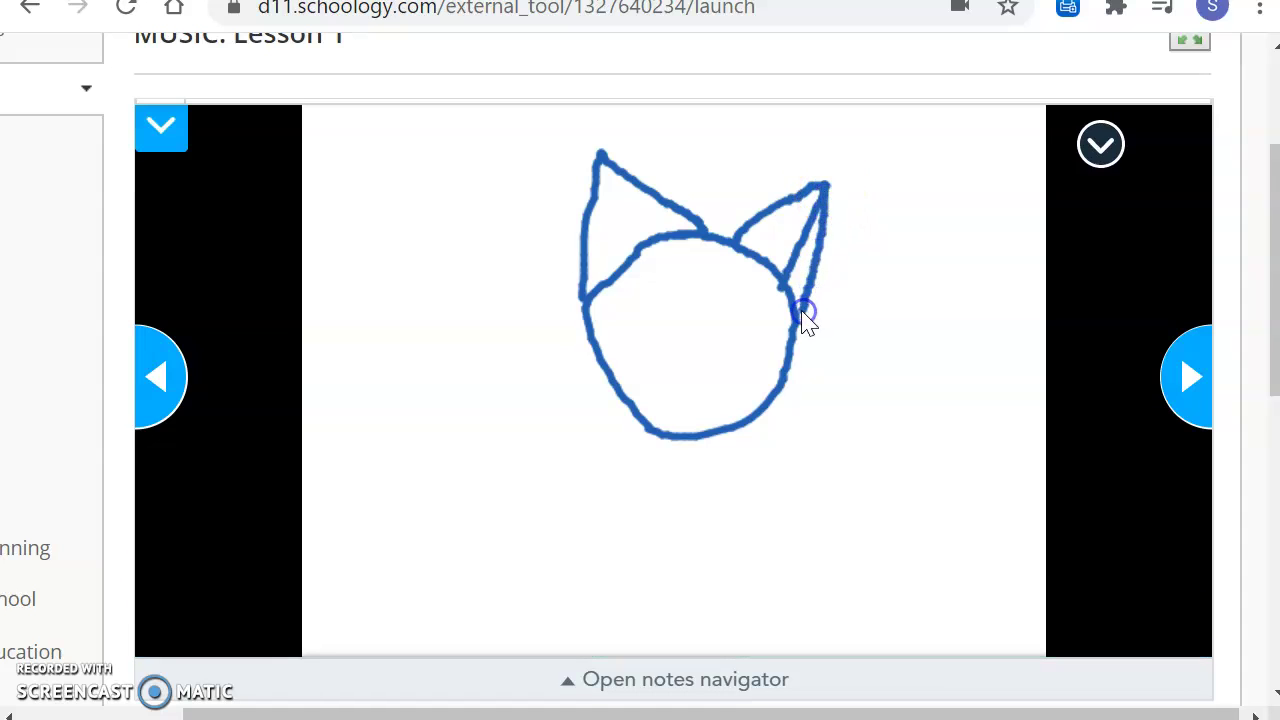
{"action": "left_click_drag", "start_coordinate": [805, 318], "coordinate": [801, 314]}
{"action": "left_click_drag", "start_coordinate": [611, 171], "coordinate": [660, 250]}
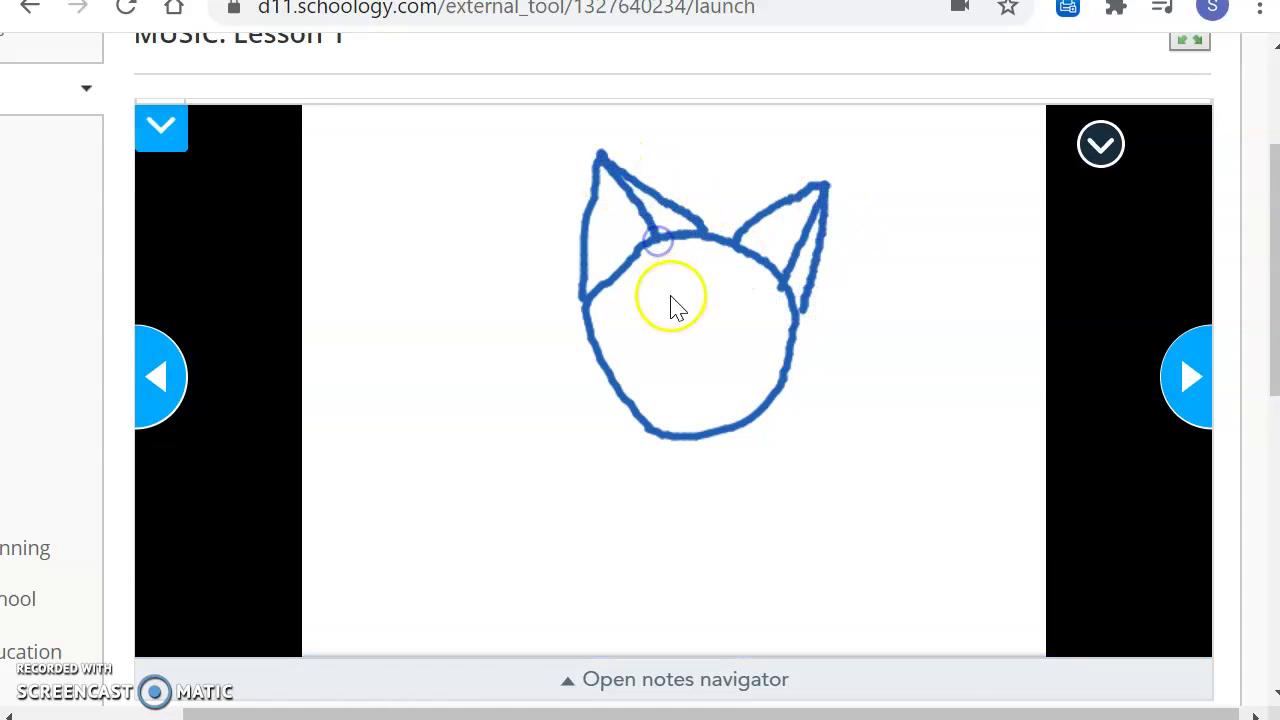
Step: Draw the cat's face with two line eyes, a triangular nose, two whiskers on each side and a curved mouth
{"action": "mouse_move", "coordinate": [676, 305]}
{"action": "left_mouse_down"}
{"action": "mouse_move", "coordinate": [659, 336]}
{"action": "mouse_move", "coordinate": [718, 326]}
{"action": "mouse_move", "coordinate": [719, 350]}
{"action": "mouse_move", "coordinate": [680, 381]}
{"action": "mouse_move", "coordinate": [700, 380]}
{"action": "mouse_move", "coordinate": [697, 400]}
{"action": "mouse_move", "coordinate": [682, 378]}
{"action": "mouse_move", "coordinate": [456, 412]}
{"action": "left_mouse_up"}
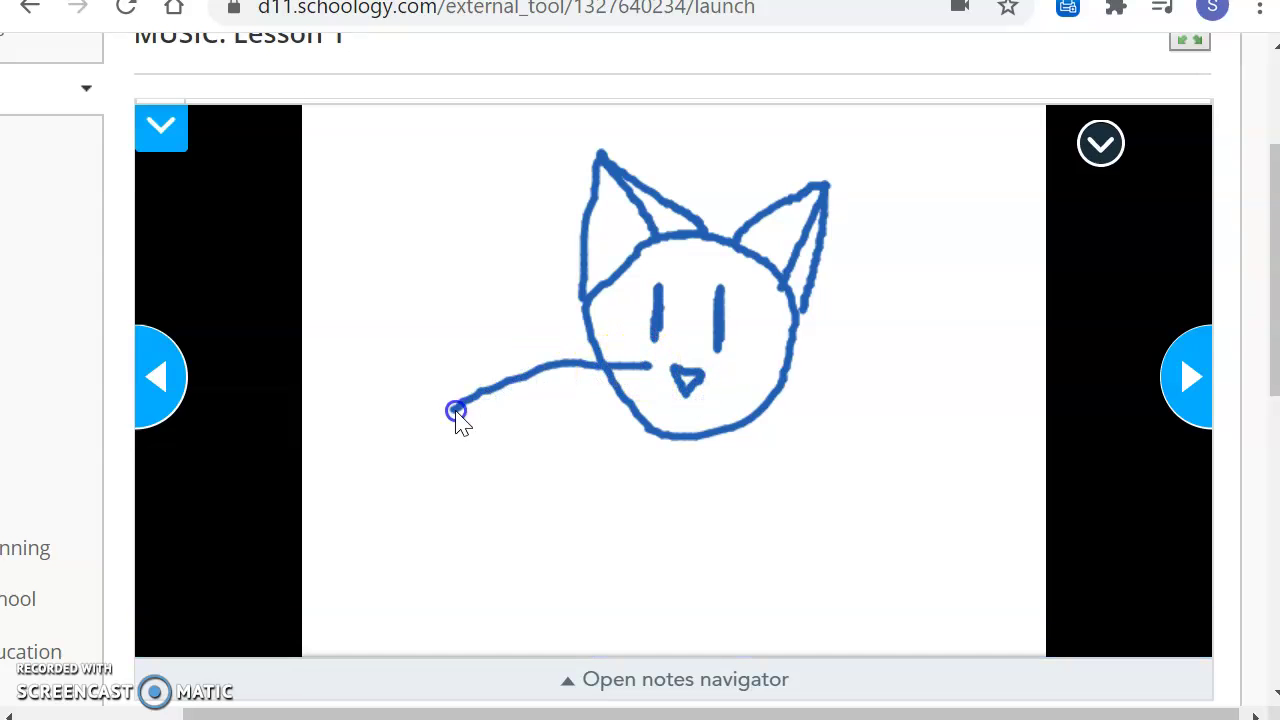
{"action": "left_click_drag", "start_coordinate": [651, 395], "coordinate": [515, 446]}
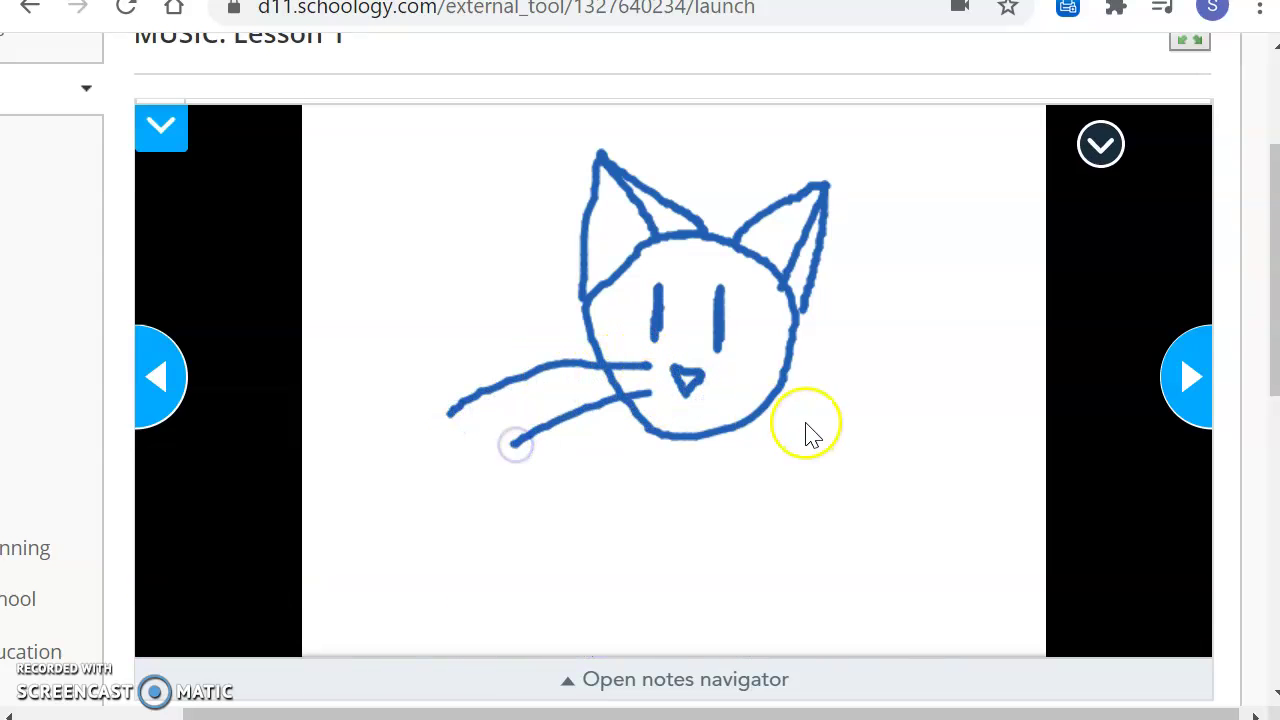
{"action": "mouse_move", "coordinate": [730, 372]}
{"action": "left_mouse_down"}
{"action": "mouse_move", "coordinate": [912, 372]}
{"action": "mouse_move", "coordinate": [749, 403]}
{"action": "mouse_move", "coordinate": [845, 468]}
{"action": "left_mouse_up"}
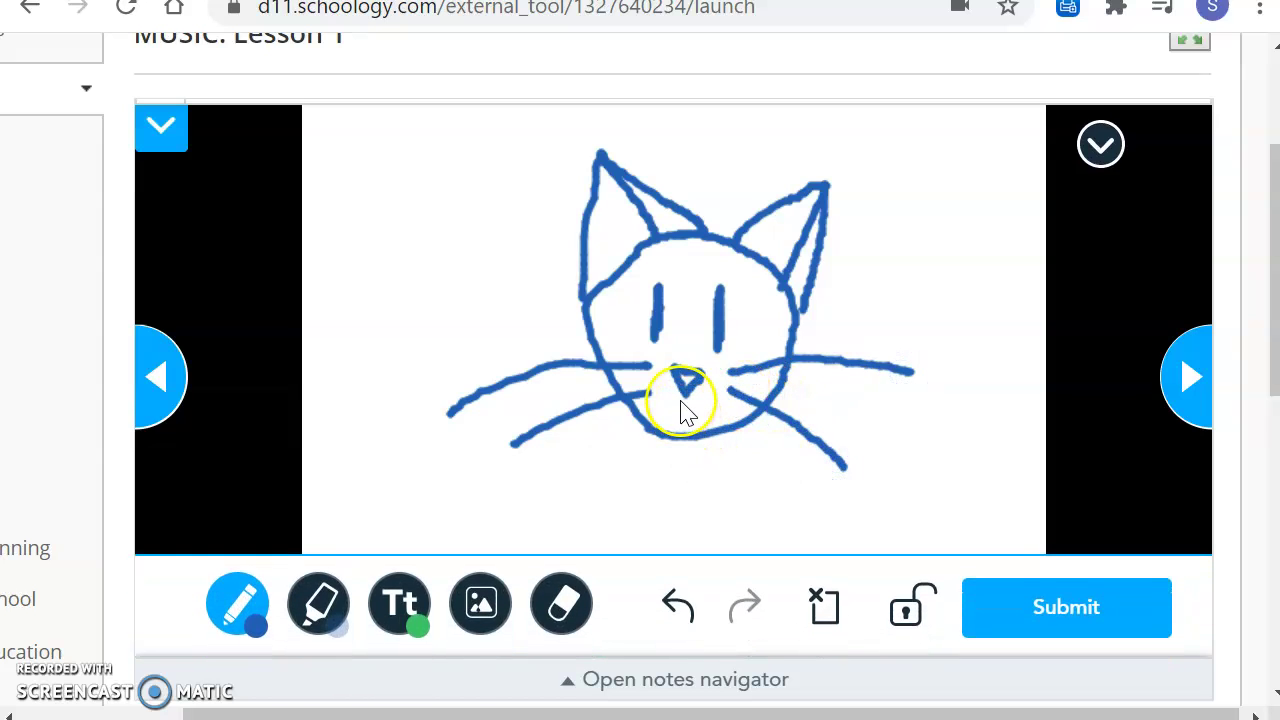
{"action": "mouse_move", "coordinate": [686, 398]}
{"action": "left_mouse_down"}
{"action": "mouse_move", "coordinate": [677, 420]}
{"action": "mouse_move", "coordinate": [654, 414]}
{"action": "mouse_move", "coordinate": [720, 407]}
{"action": "left_mouse_up"}
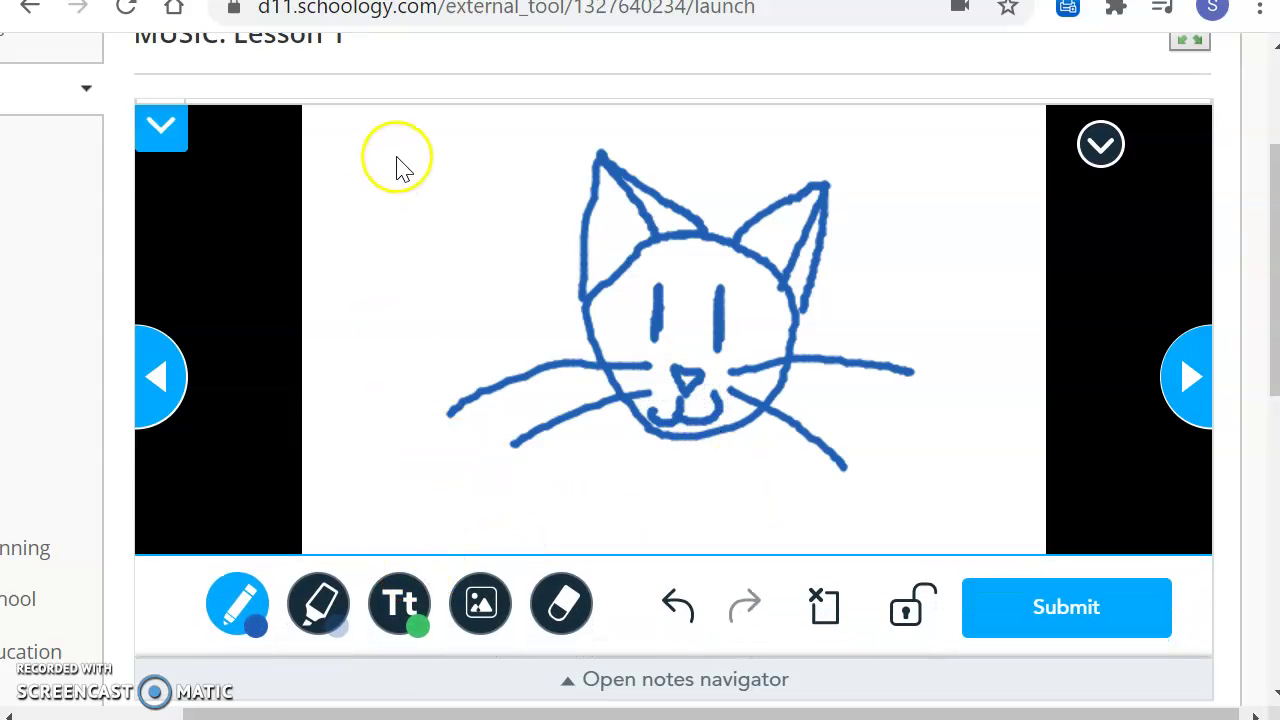
Step: Handwrite "Cat!" beside the cat's head and submit the drawing
{"action": "mouse_move", "coordinate": [397, 156]}
{"action": "left_mouse_down"}
{"action": "mouse_move", "coordinate": [343, 209]}
{"action": "mouse_move", "coordinate": [392, 222]}
{"action": "left_mouse_up"}
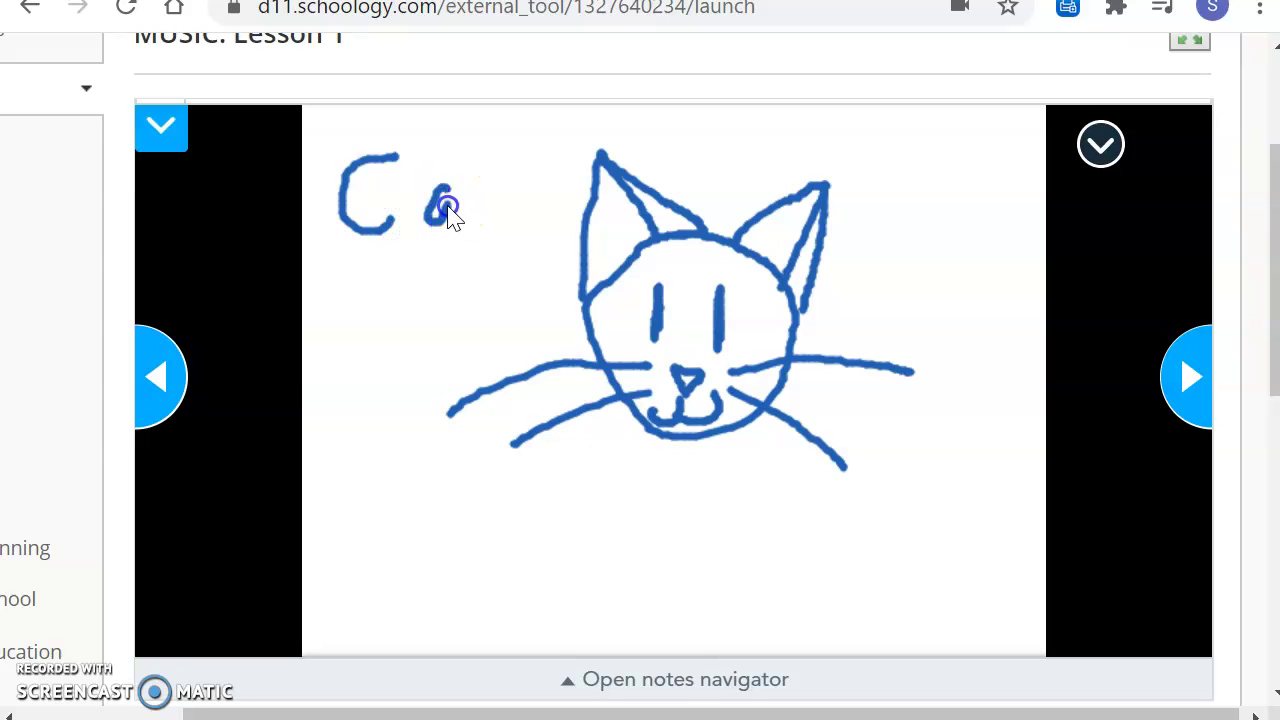
{"action": "mouse_move", "coordinate": [484, 130]}
{"action": "left_mouse_down"}
{"action": "mouse_move", "coordinate": [520, 220]}
{"action": "mouse_move", "coordinate": [533, 175]}
{"action": "left_mouse_up"}
{"action": "left_click", "coordinate": [558, 203]}
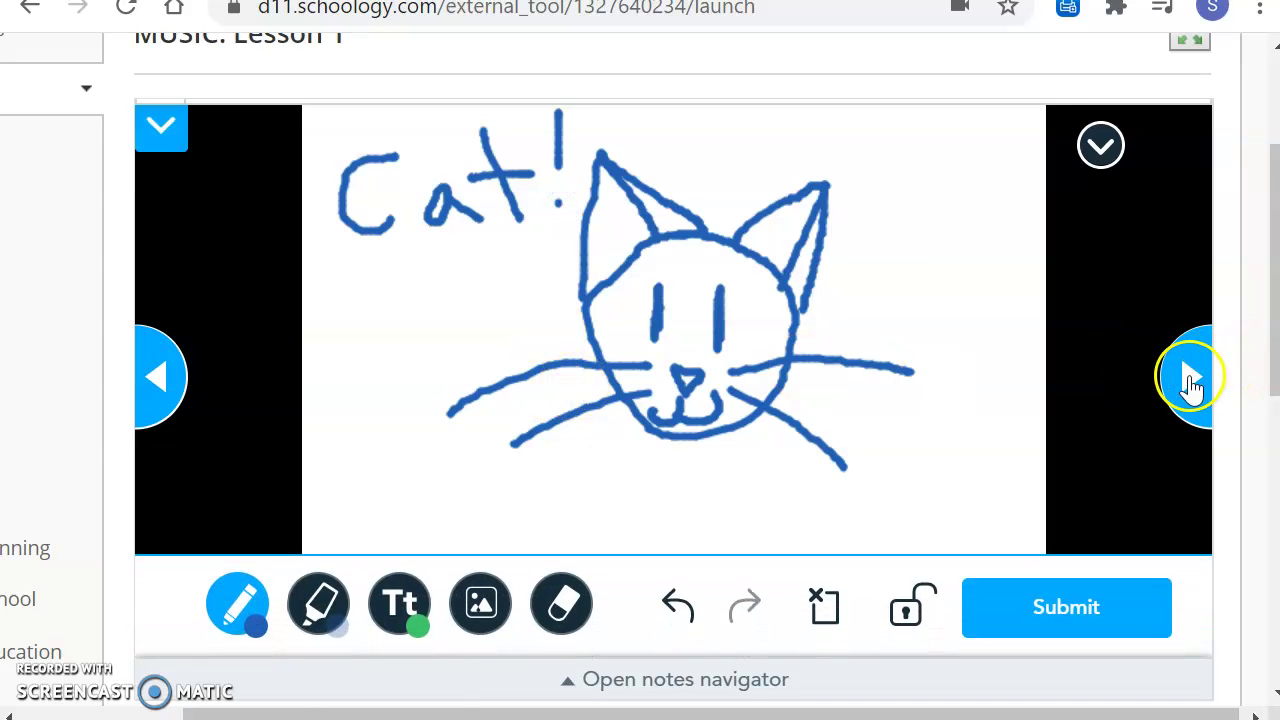
{"action": "left_click", "coordinate": [1067, 598]}
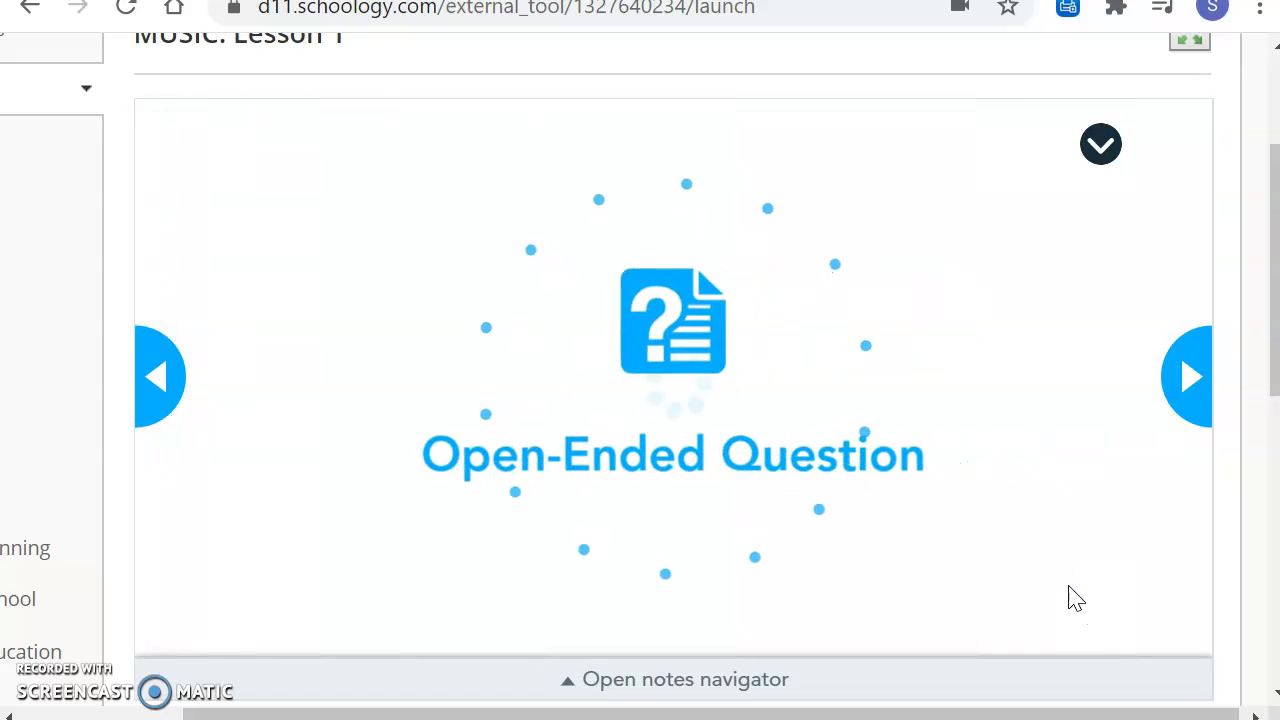
Step: Answer the open-ended question about anything else to know with "I really like sushi!" and submit it
{"action": "left_click", "coordinate": [918, 508]}
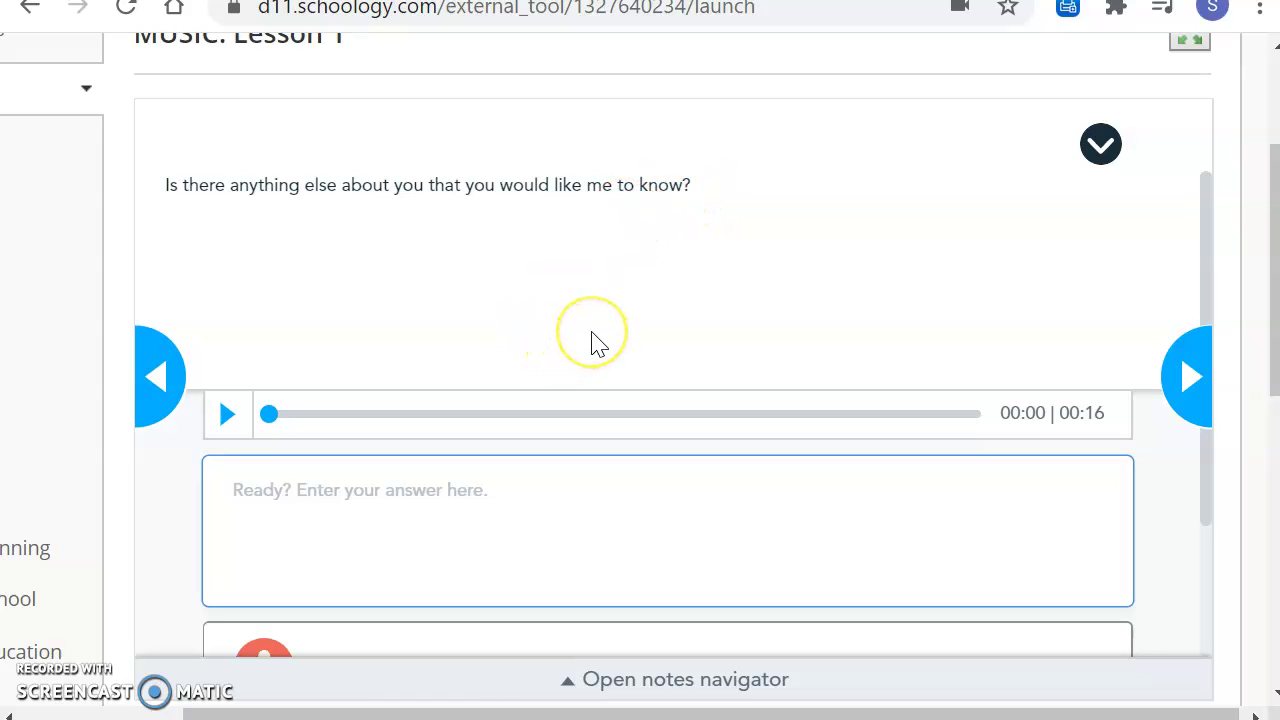
{"action": "left_click", "coordinate": [572, 490]}
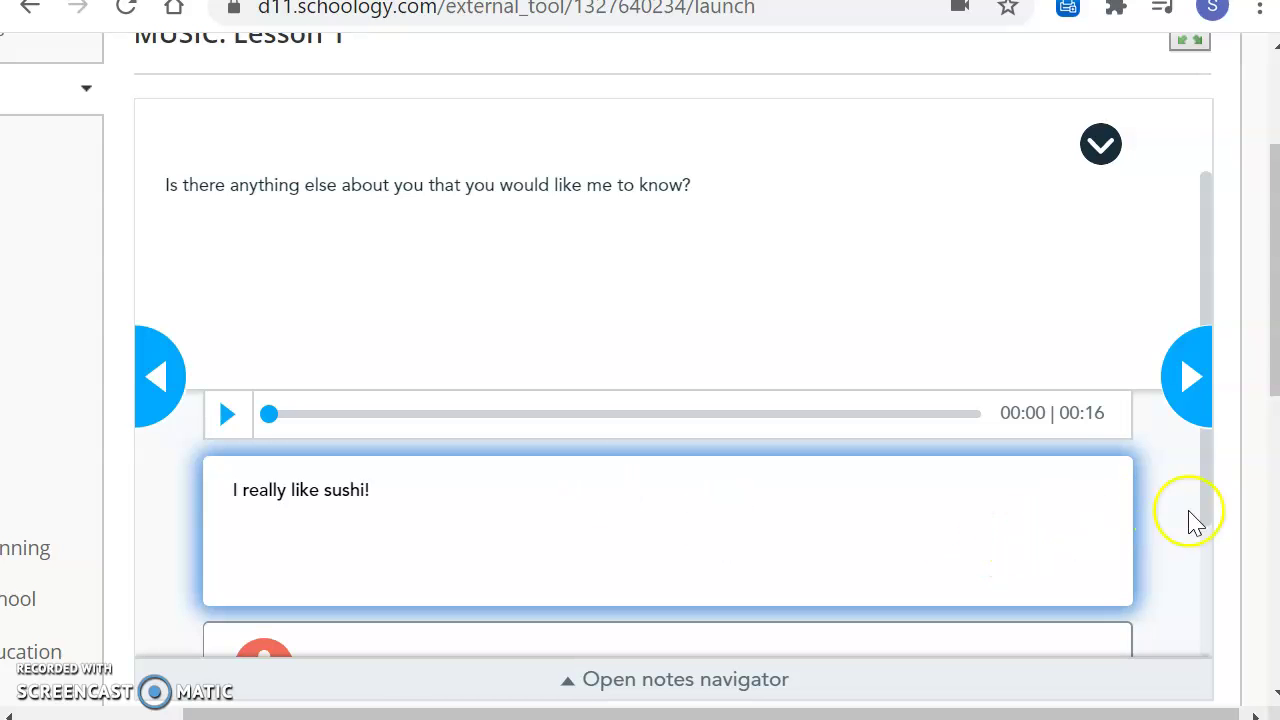
{"action": "left_click_drag", "start_coordinate": [1209, 506], "coordinate": [1195, 620]}
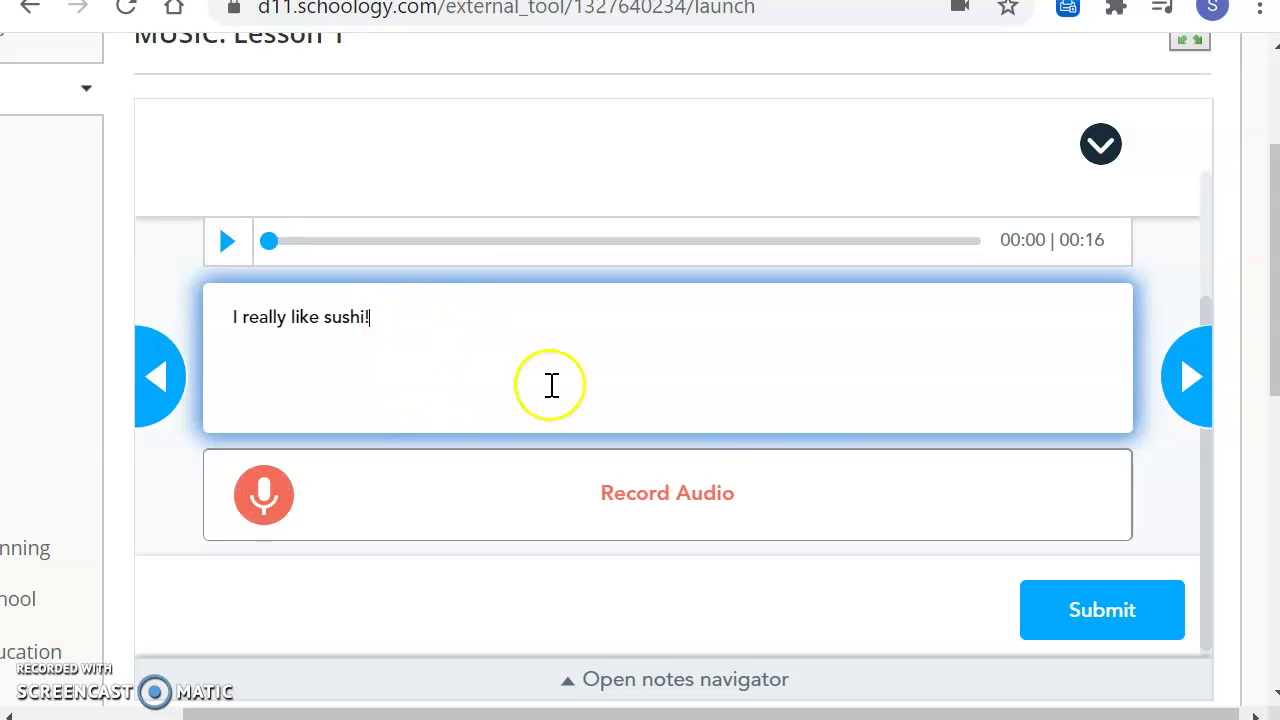
{"action": "left_click", "coordinate": [1056, 624]}
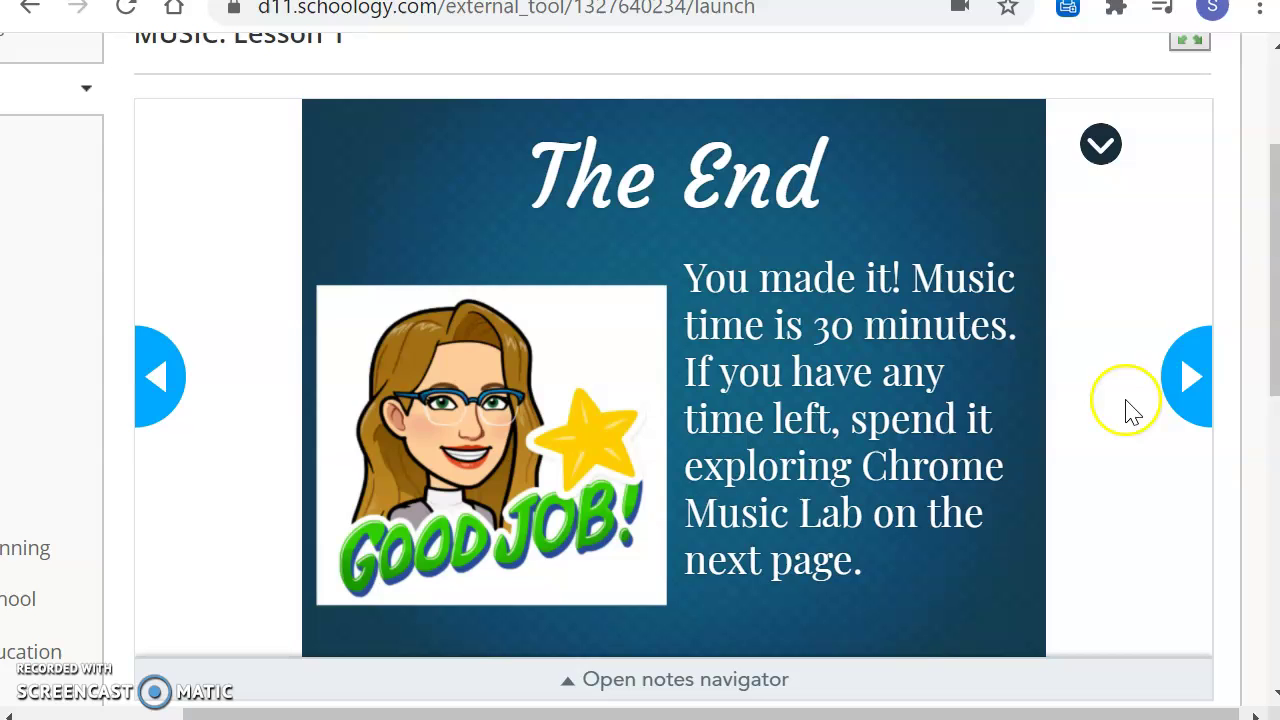
Step: Advance past The End slide to Chrome Music Lab, look over its experiments and close its pop-up window
{"action": "left_click", "coordinate": [1195, 383]}
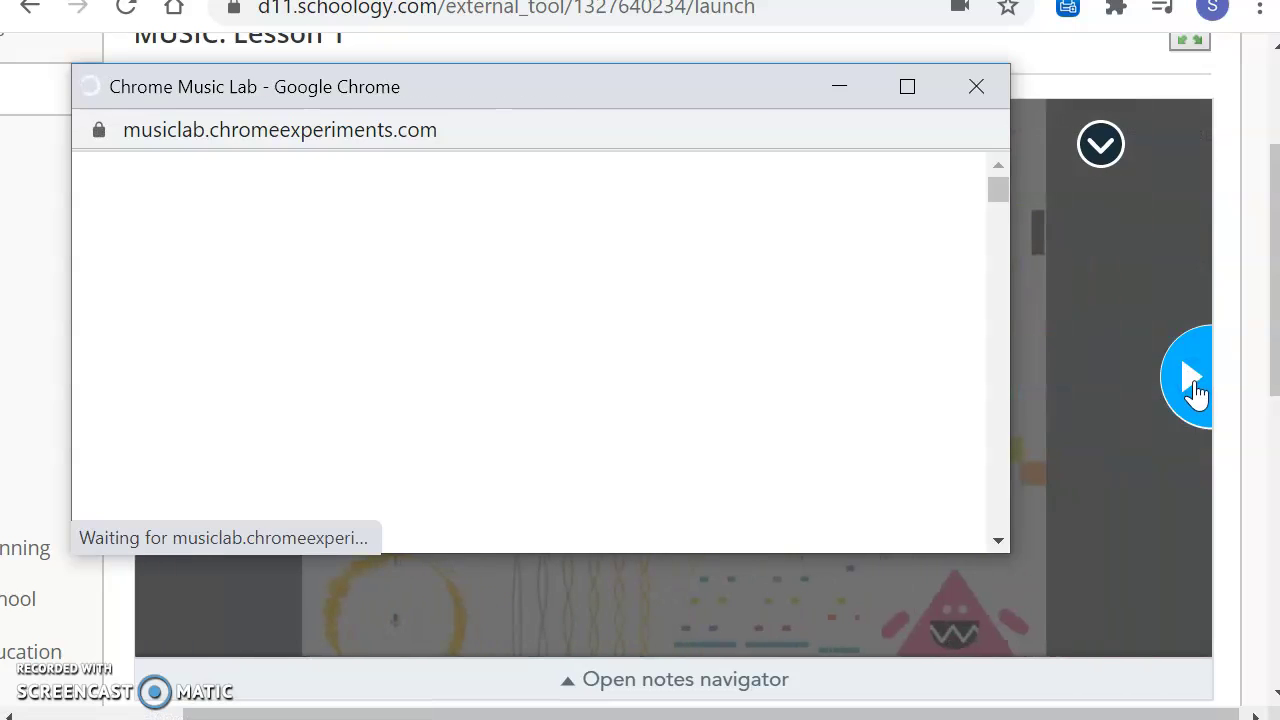
{"action": "scroll", "coordinate": [1000, 200], "scroll_direction": "down", "scroll_amount": 1}
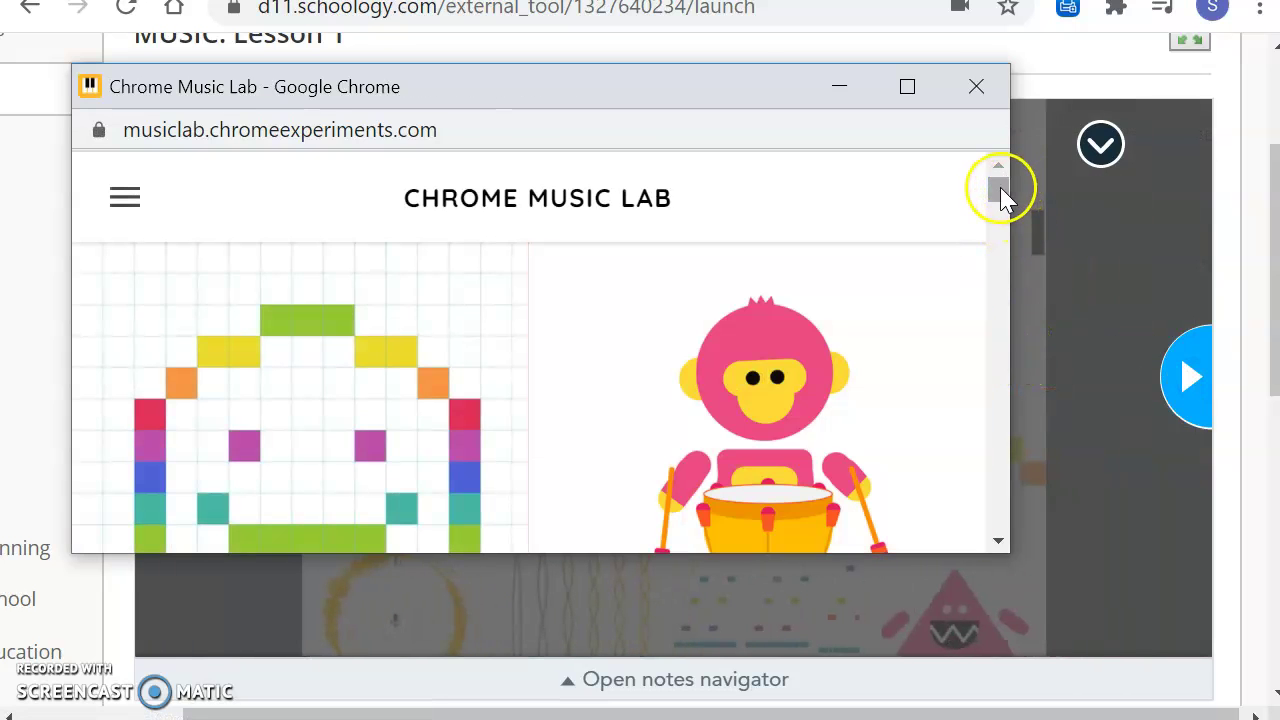
{"action": "left_click", "coordinate": [1000, 196]}
{"action": "mouse_move", "coordinate": [1000, 196]}
{"action": "left_mouse_down"}
{"action": "mouse_move", "coordinate": [969, 334]}
{"action": "mouse_move", "coordinate": [985, 190]}
{"action": "left_mouse_up"}
{"action": "left_click", "coordinate": [983, 90]}
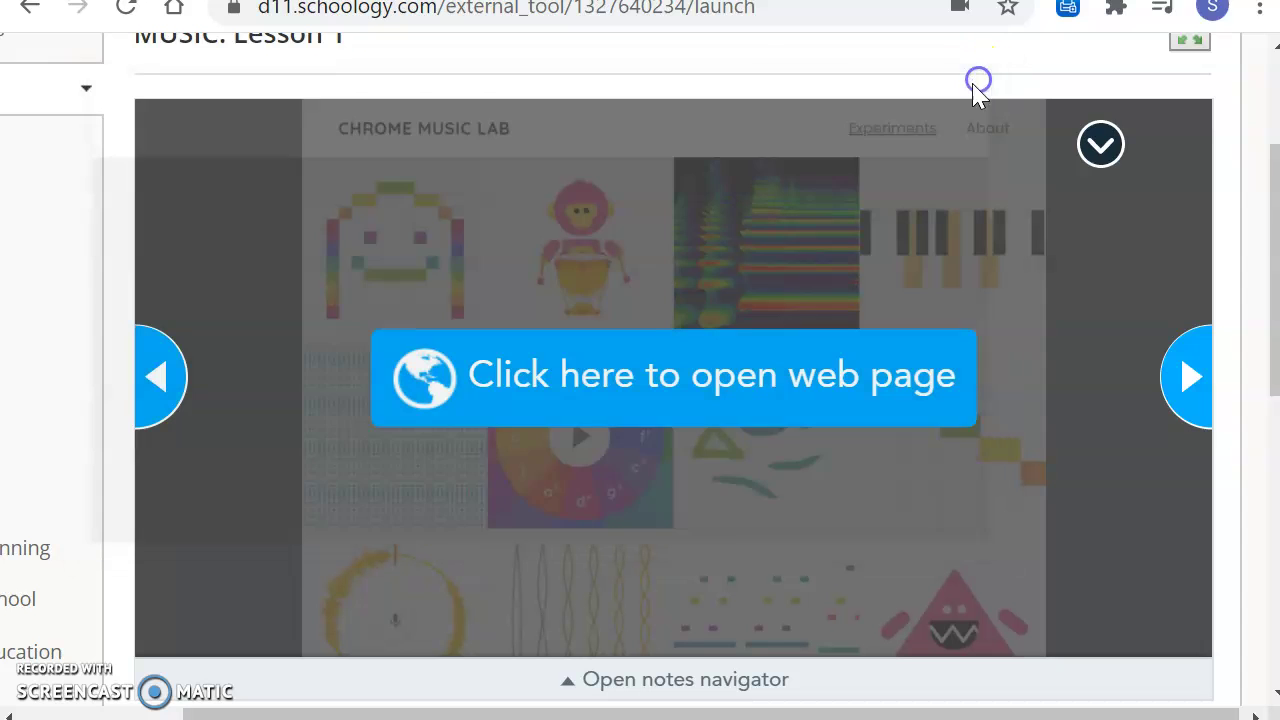